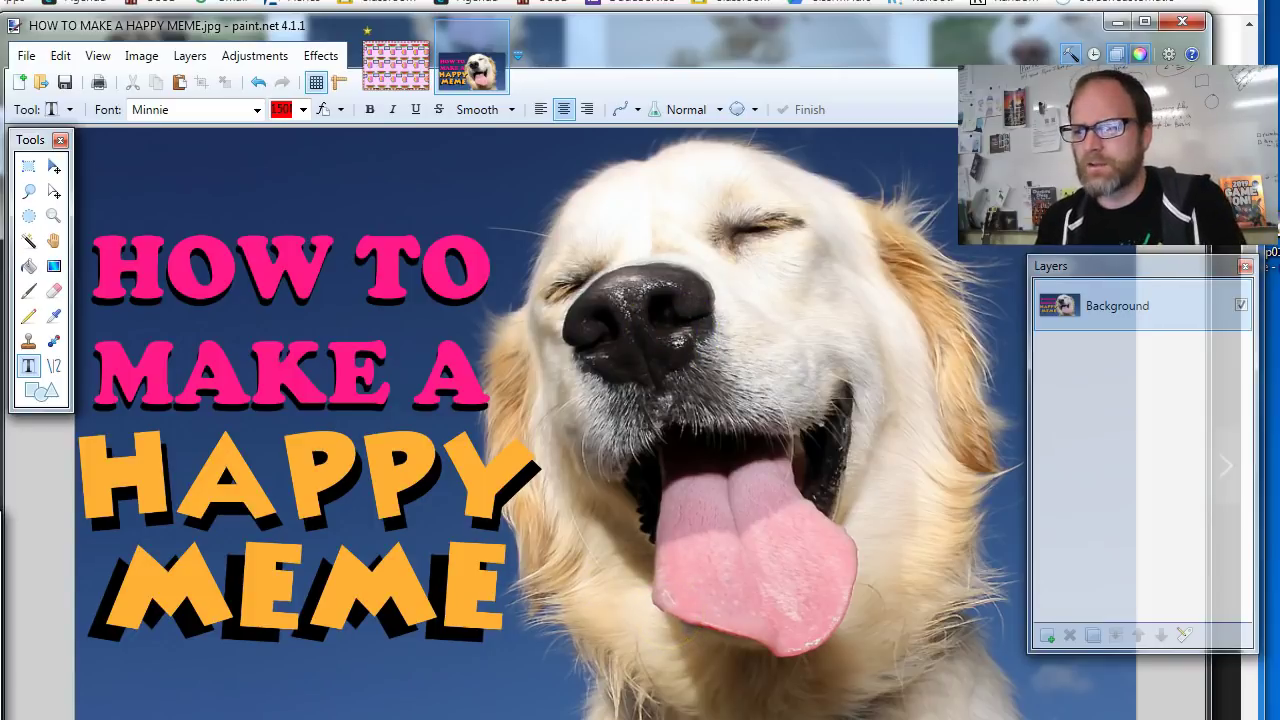
Step: Switch to the browser and open the nunomad.com photo of the dog lying in grass from the HAPPY DOG image results
{"action": "key", "text": "alt+Tab"}
{"action": "scroll", "coordinate": [251, 130], "scroll_direction": "up", "scroll_amount": 5}
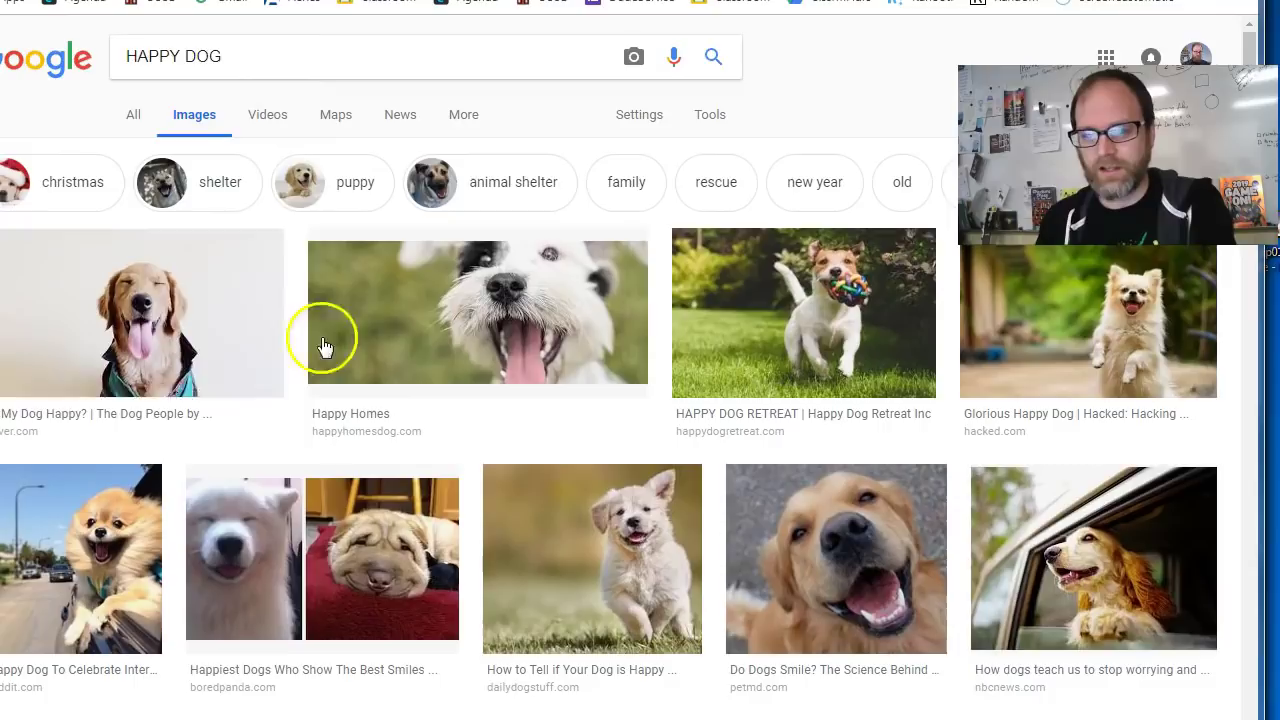
{"action": "scroll", "coordinate": [560, 400], "scroll_direction": "down", "scroll_amount": 5}
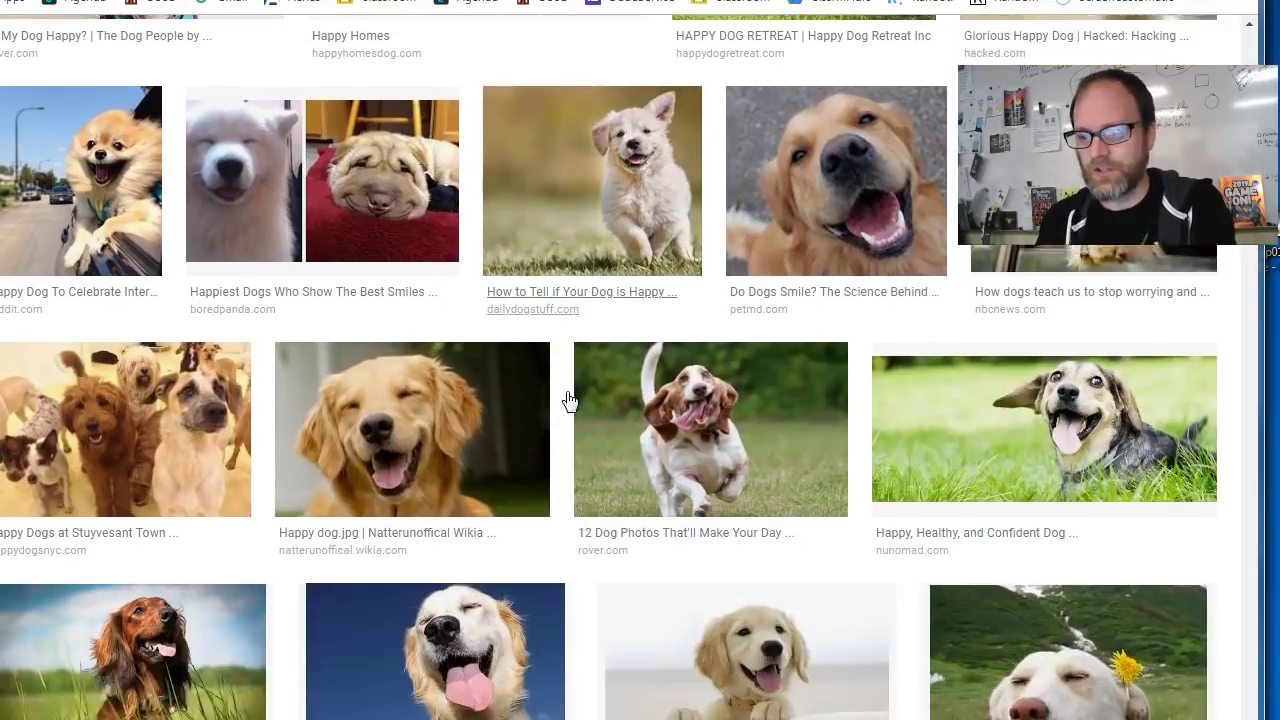
{"action": "scroll", "coordinate": [732, 315], "scroll_direction": "down", "scroll_amount": 4}
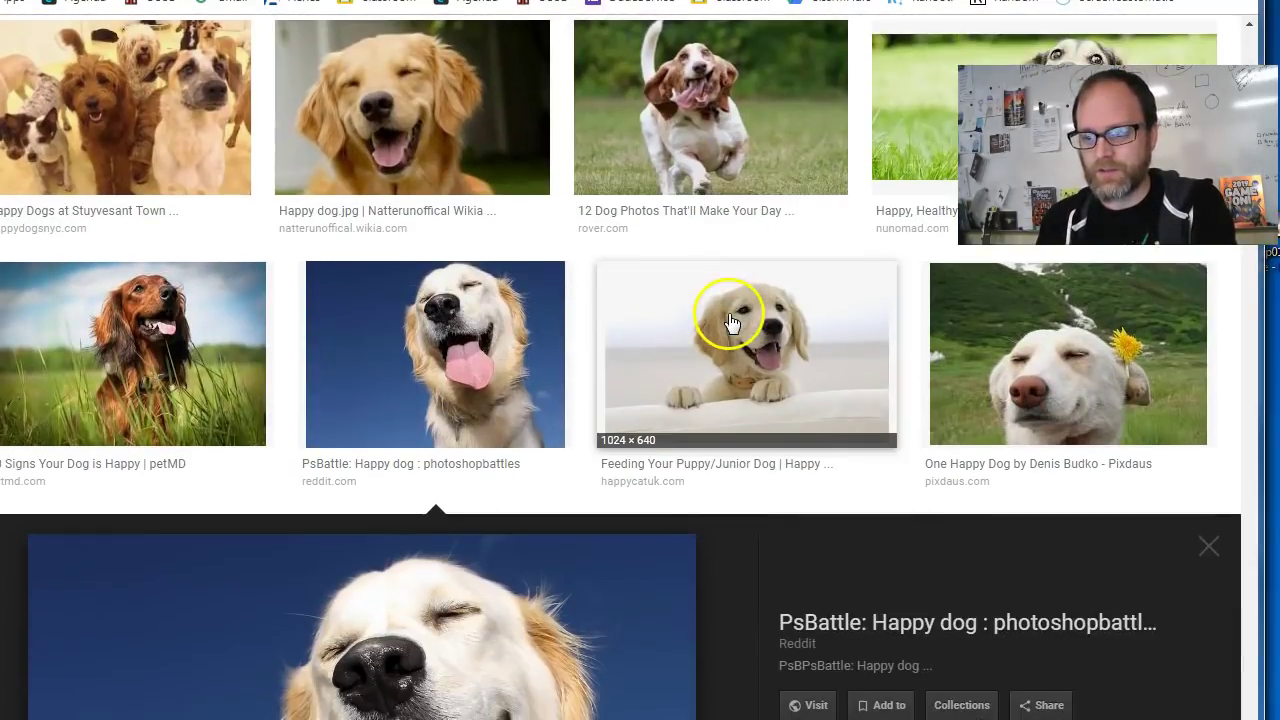
{"action": "scroll", "coordinate": [566, 449], "scroll_direction": "up", "scroll_amount": 2}
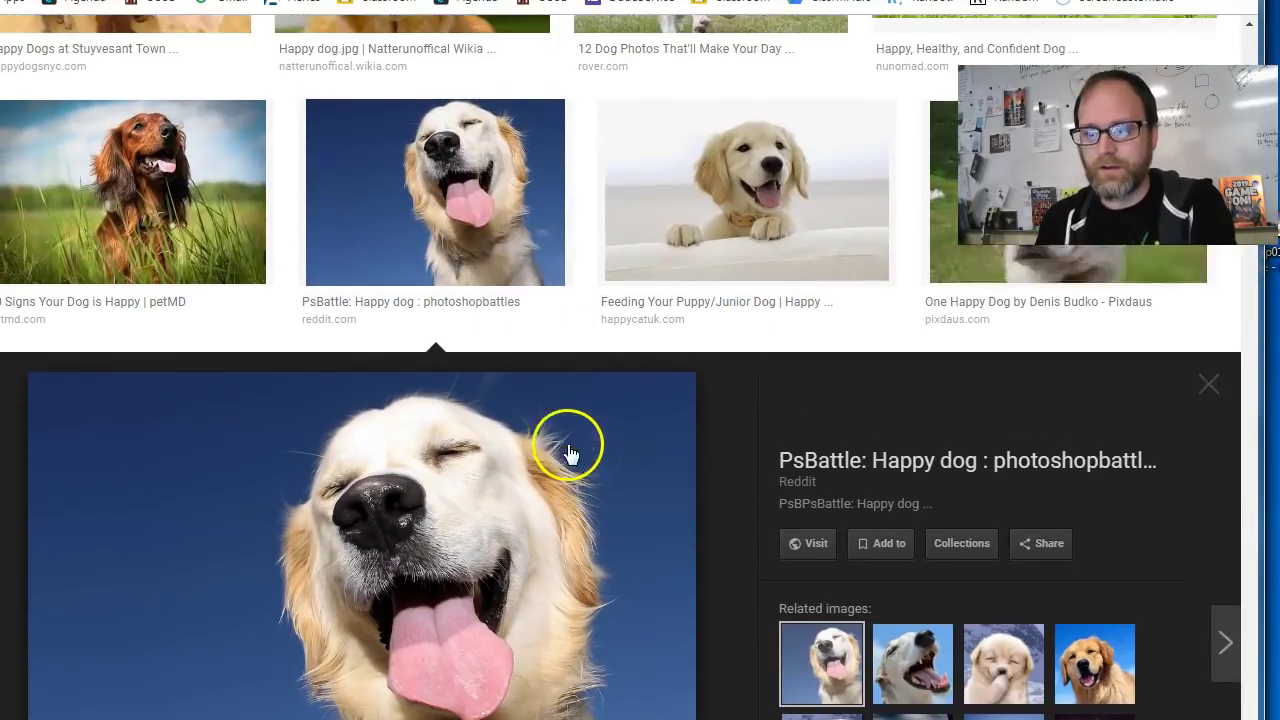
{"action": "scroll", "coordinate": [523, 459], "scroll_direction": "up", "scroll_amount": 3}
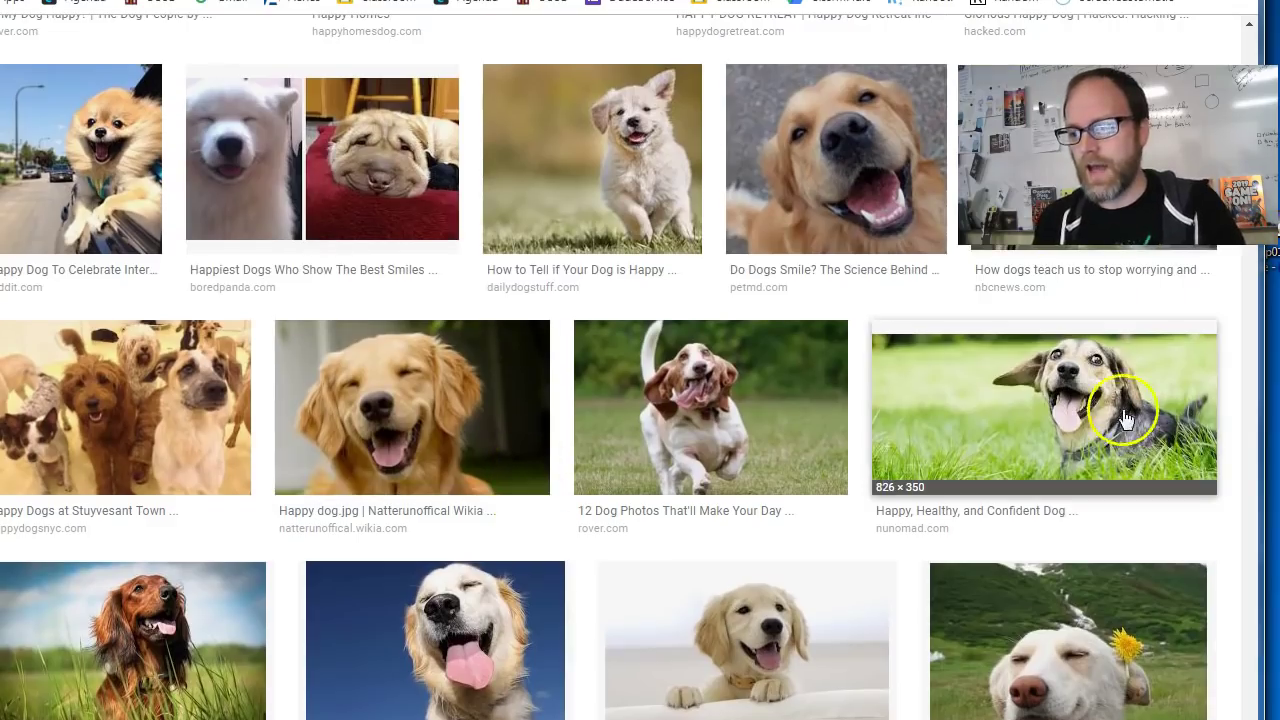
{"action": "left_click", "coordinate": [1093, 402]}
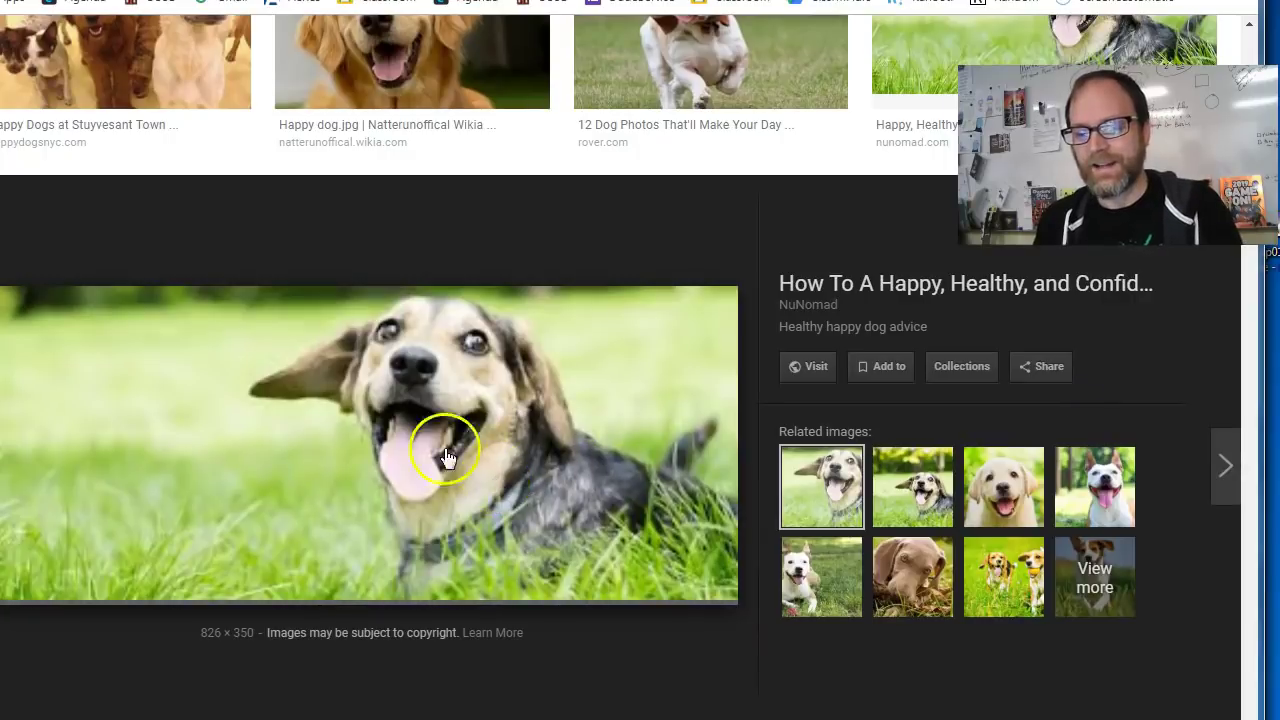
Step: Copy the enlarged photo of the dog lying in grass
{"action": "right_click", "coordinate": [413, 457]}
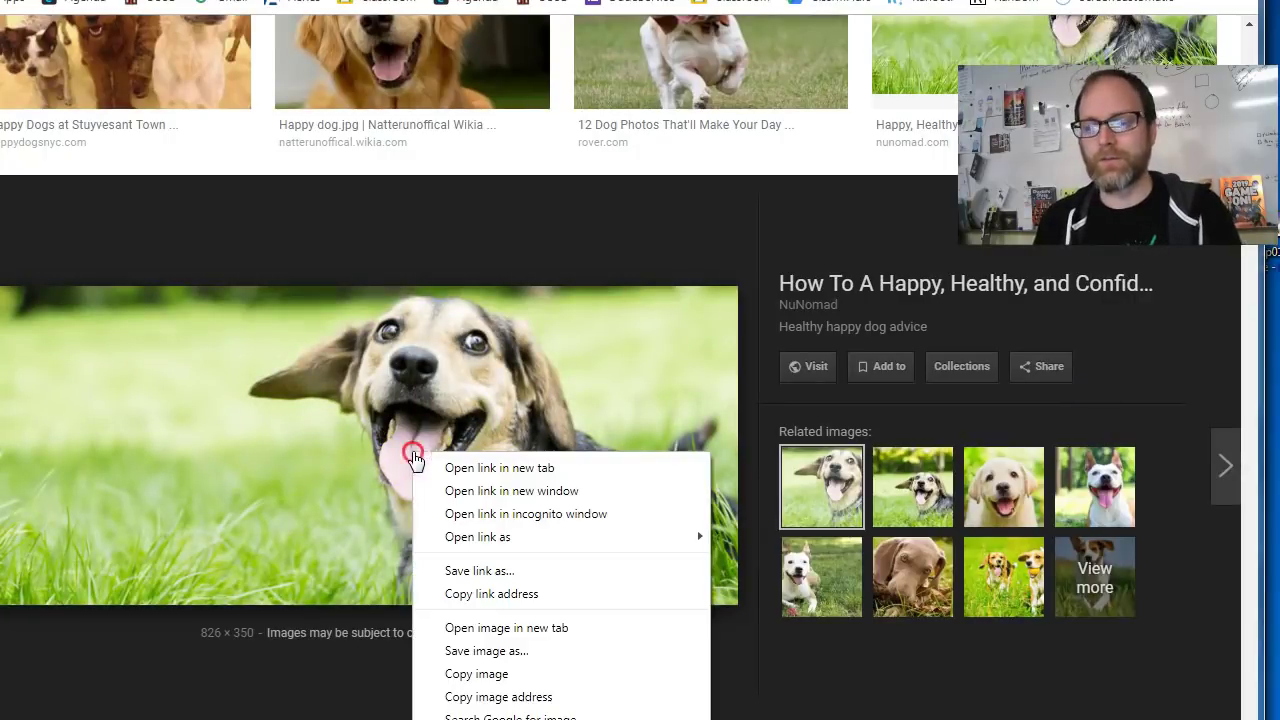
{"action": "left_click", "coordinate": [505, 674]}
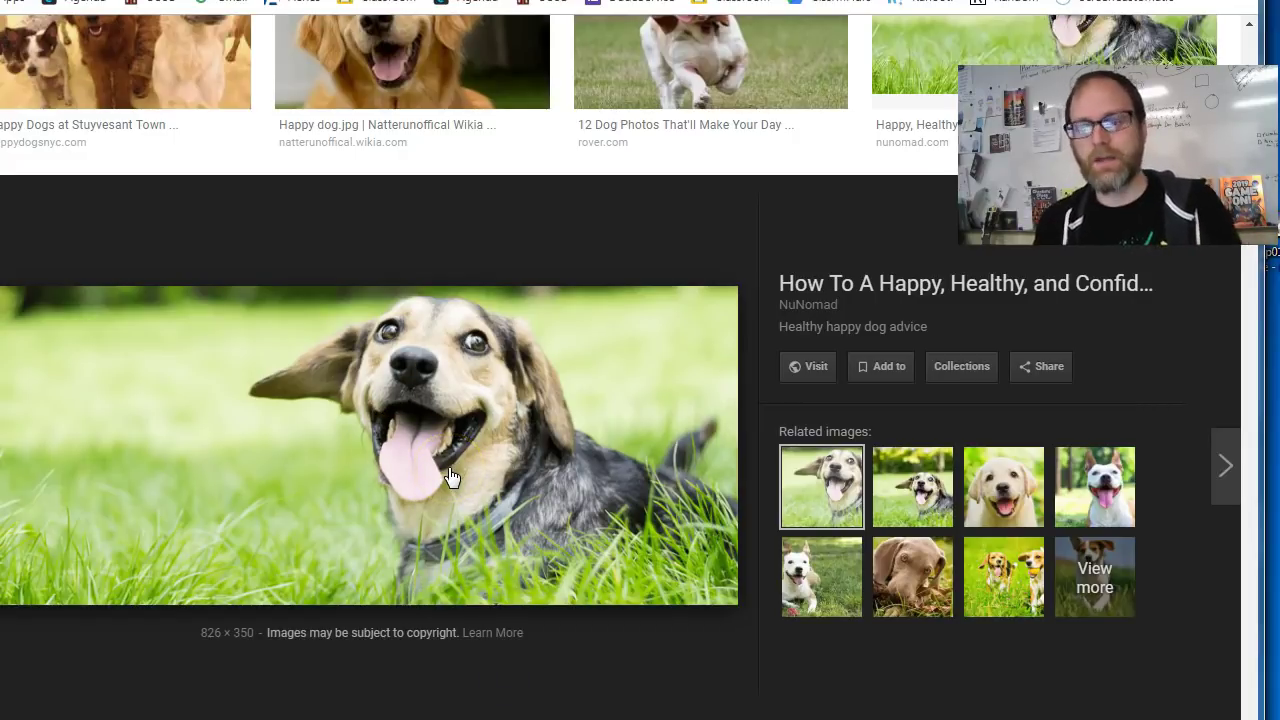
{"action": "left_click", "coordinate": [414, 434]}
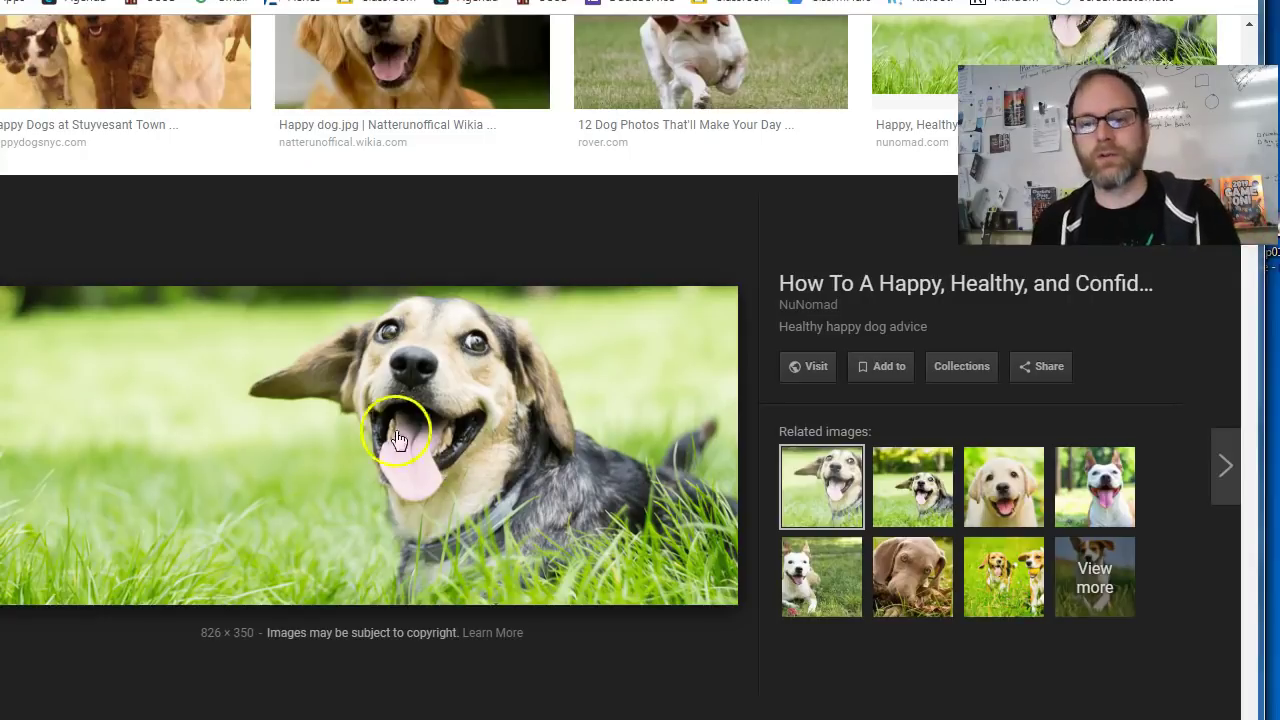
{"action": "right_click", "coordinate": [395, 442]}
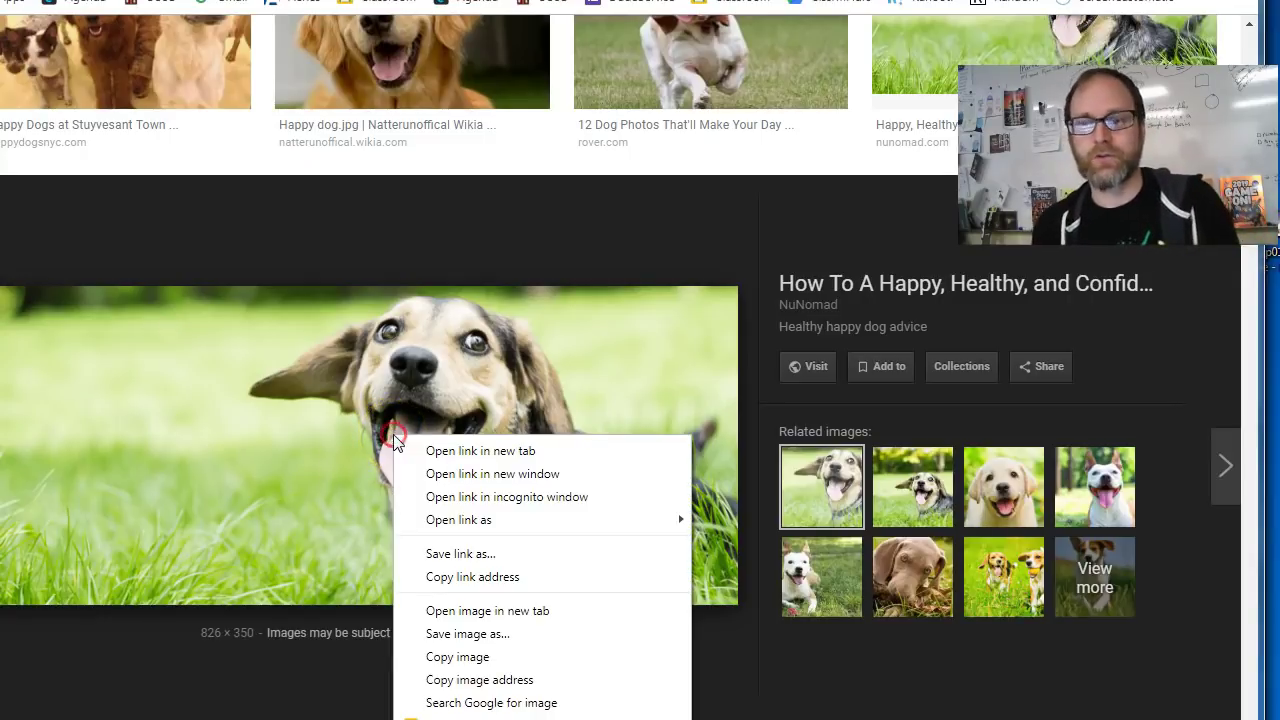
{"action": "left_click", "coordinate": [480, 659]}
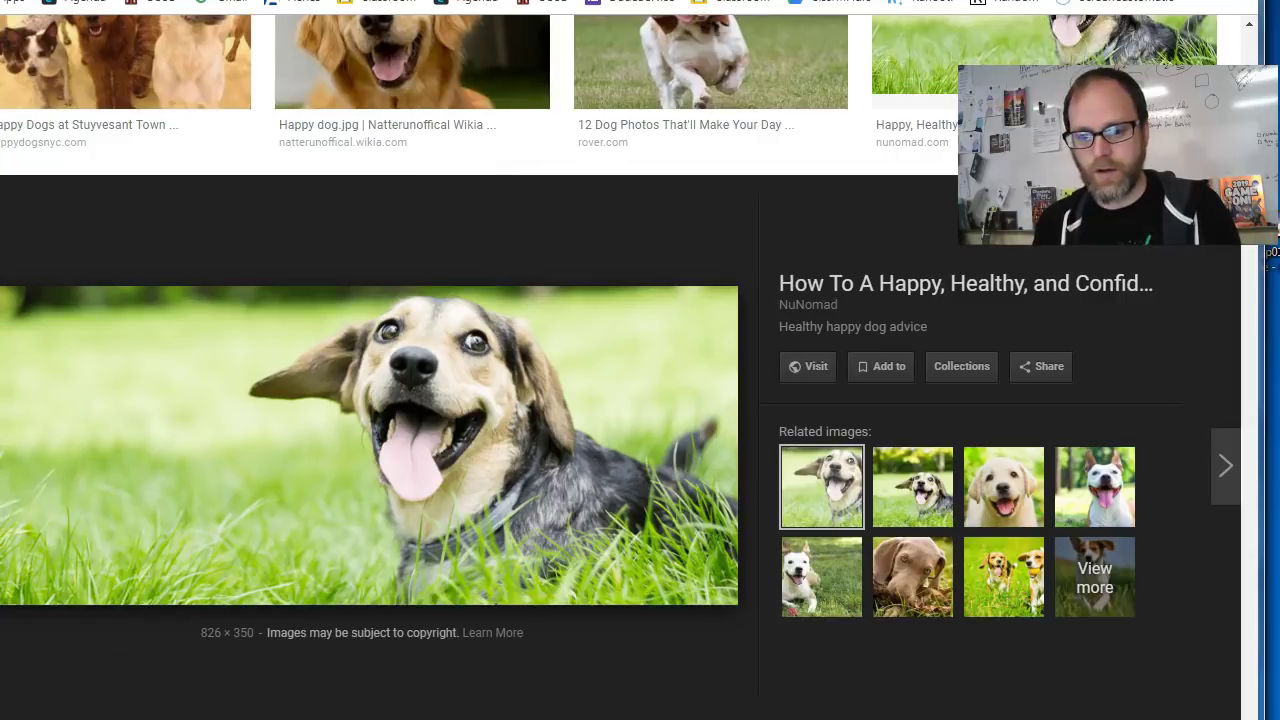
Step: Switch to paint.net, create a new image of 826 × 350 pixels and paste the copied dog photo into it
{"action": "key", "text": "alt+Tab"}
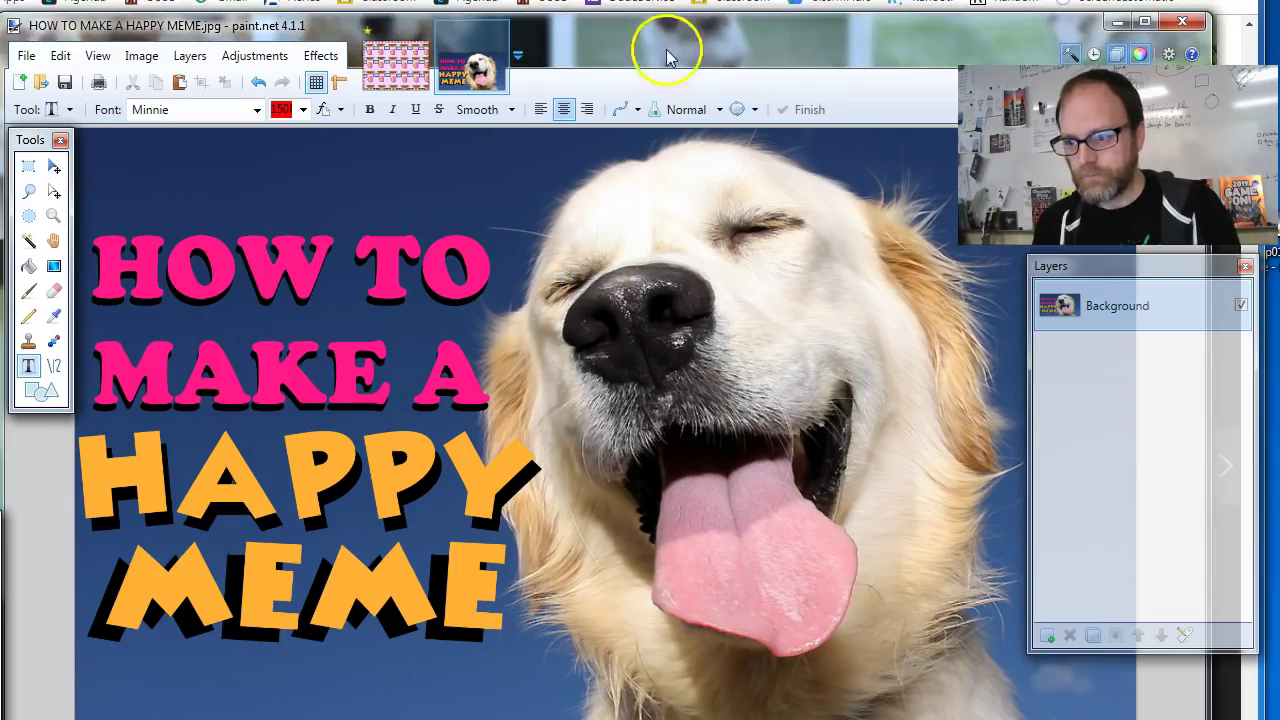
{"action": "left_click", "coordinate": [27, 55]}
{"action": "left_click", "coordinate": [60, 81]}
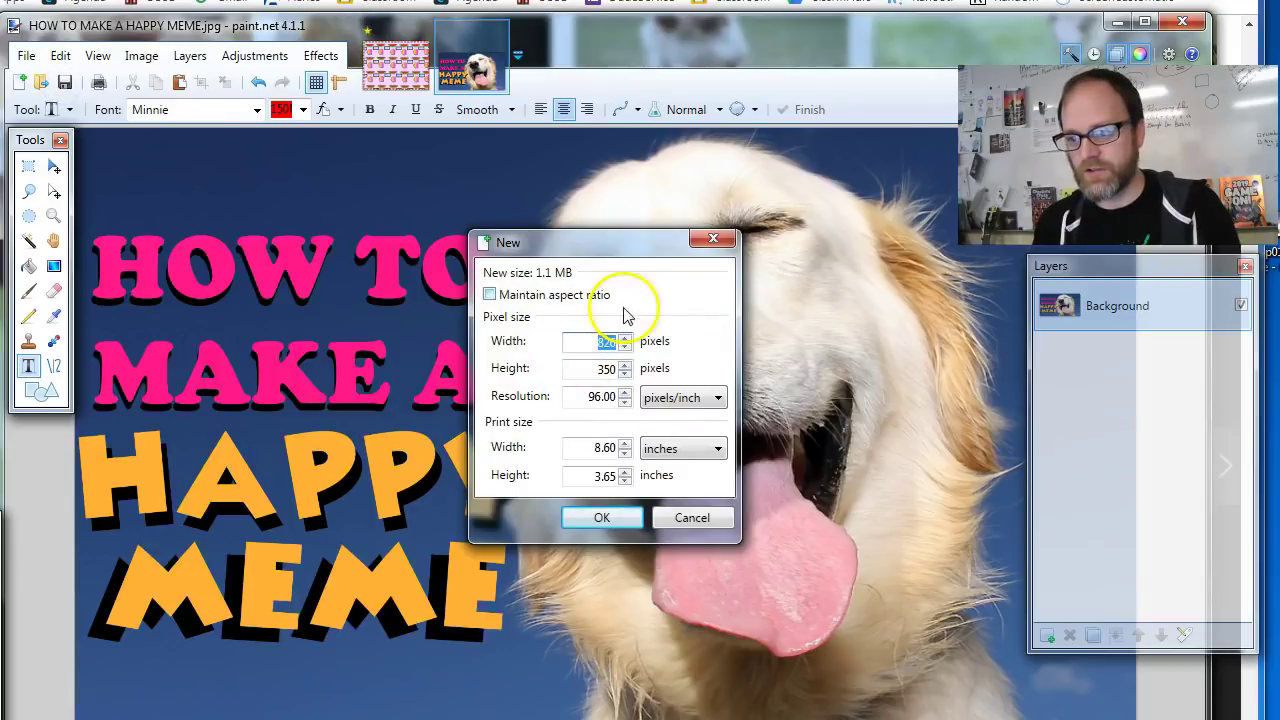
{"action": "left_click", "coordinate": [605, 517]}
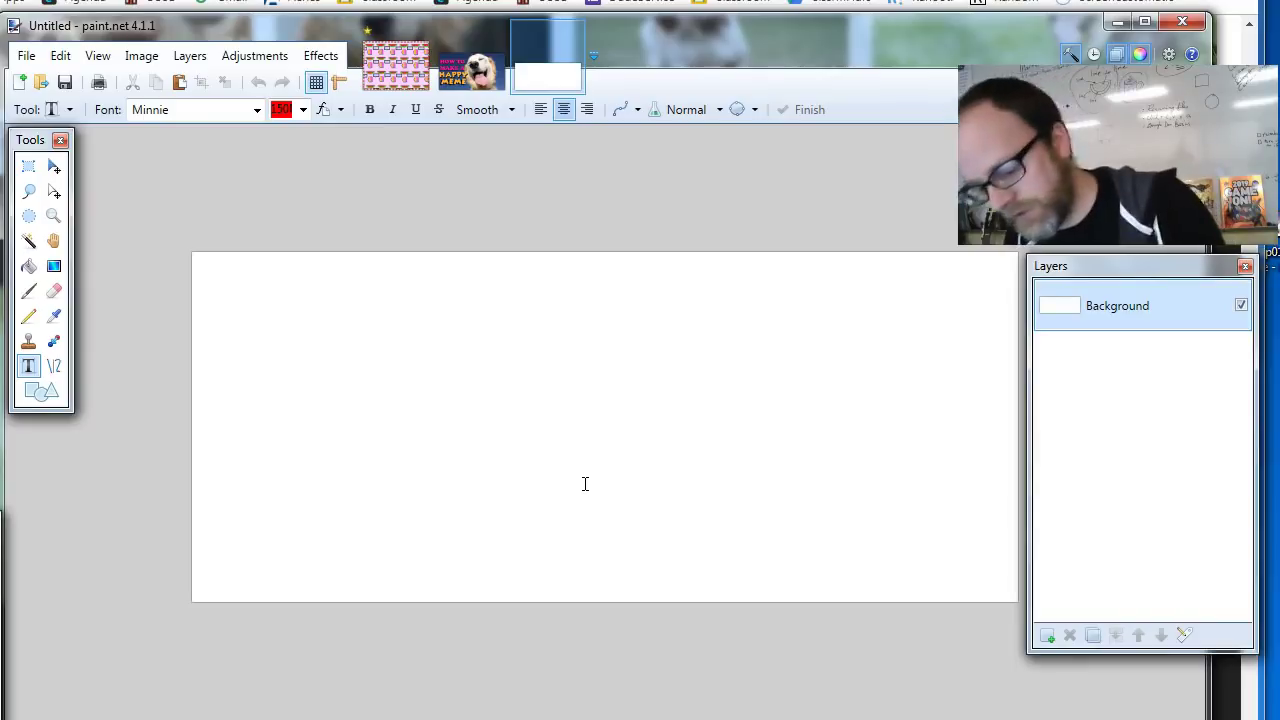
{"action": "key", "text": "ctrl+v"}
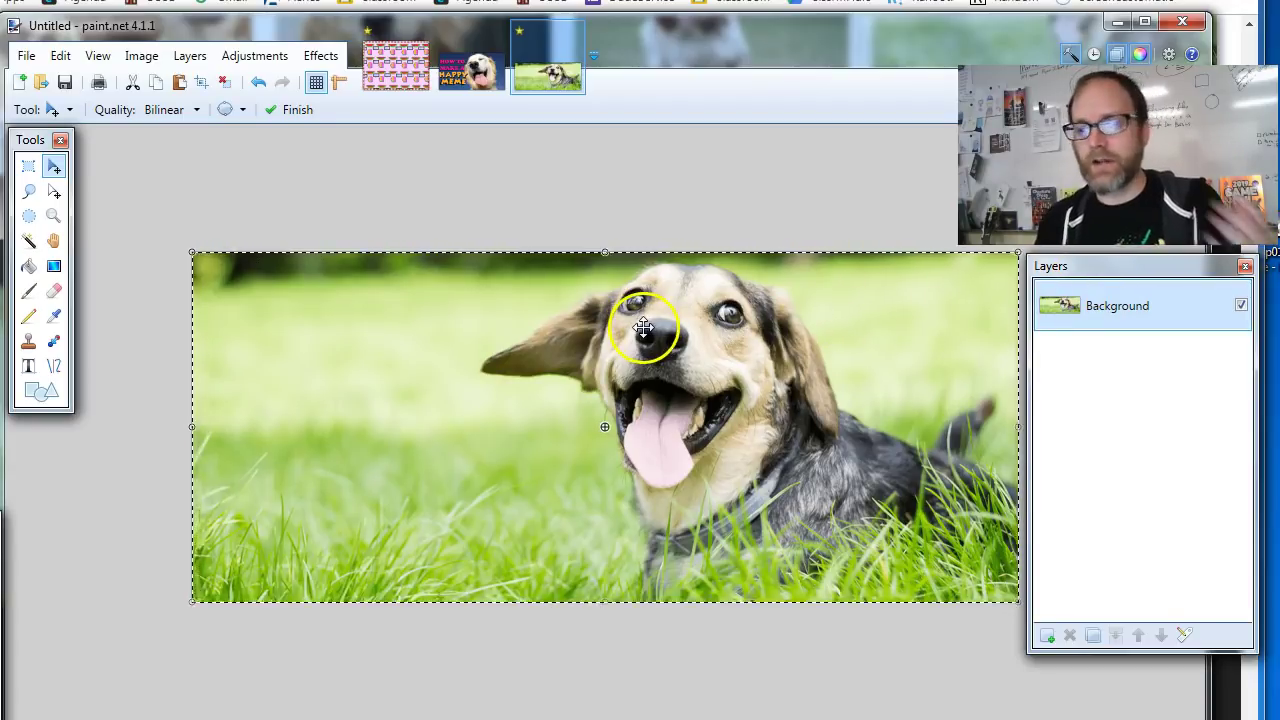
Step: Activate the Text tool and set its font to Impact
{"action": "left_click", "coordinate": [28, 366]}
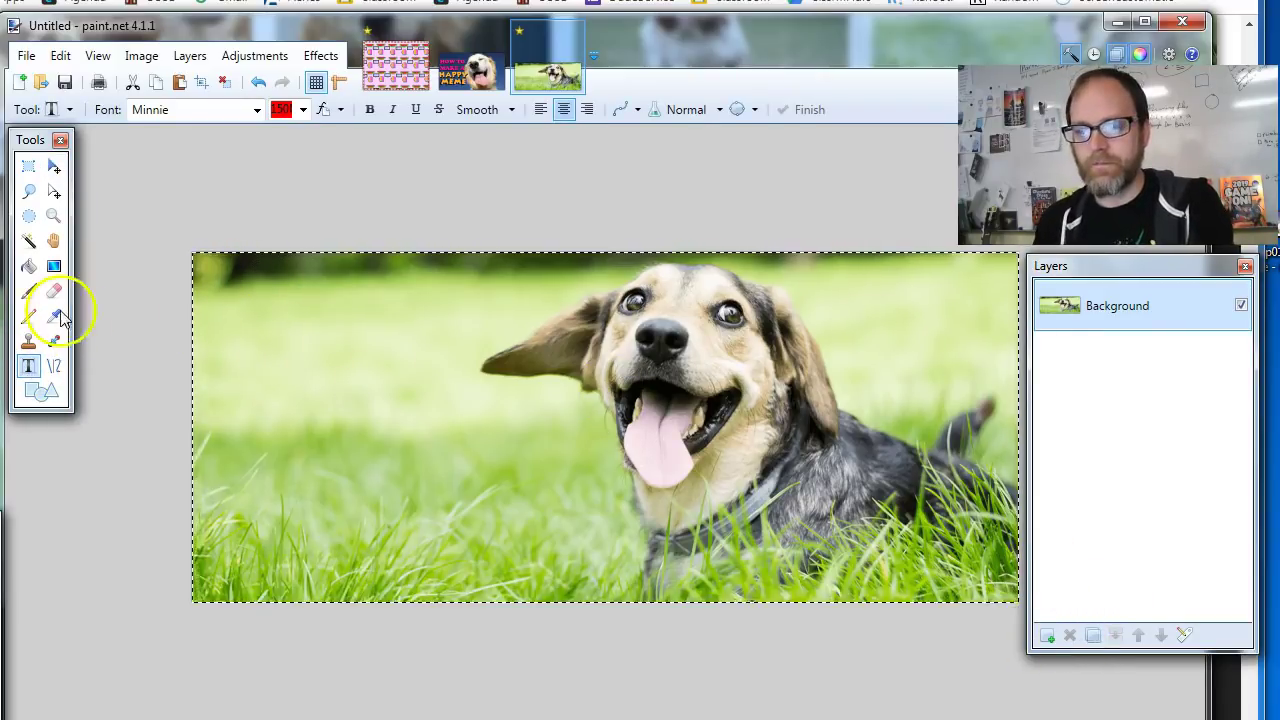
{"action": "left_click", "coordinate": [257, 110]}
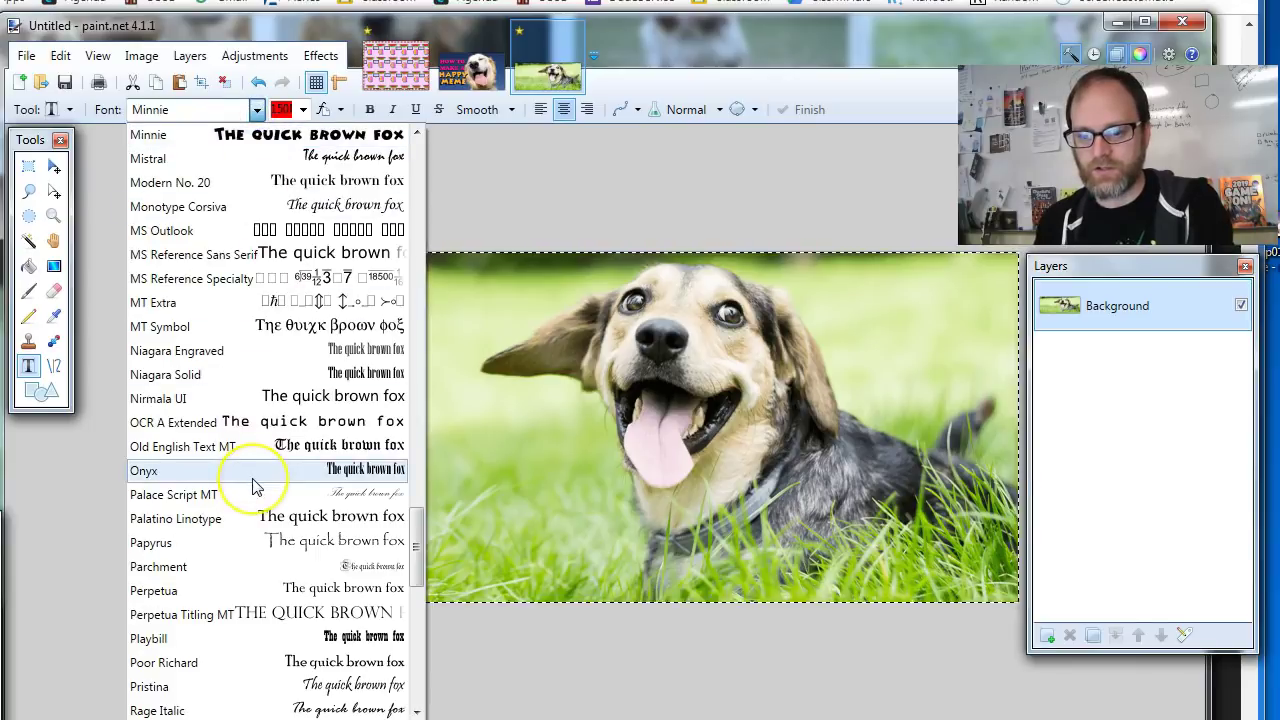
{"action": "scroll", "coordinate": [254, 486], "scroll_direction": "up", "scroll_amount": 4}
{"action": "scroll", "coordinate": [254, 486], "scroll_direction": "up", "scroll_amount": 4}
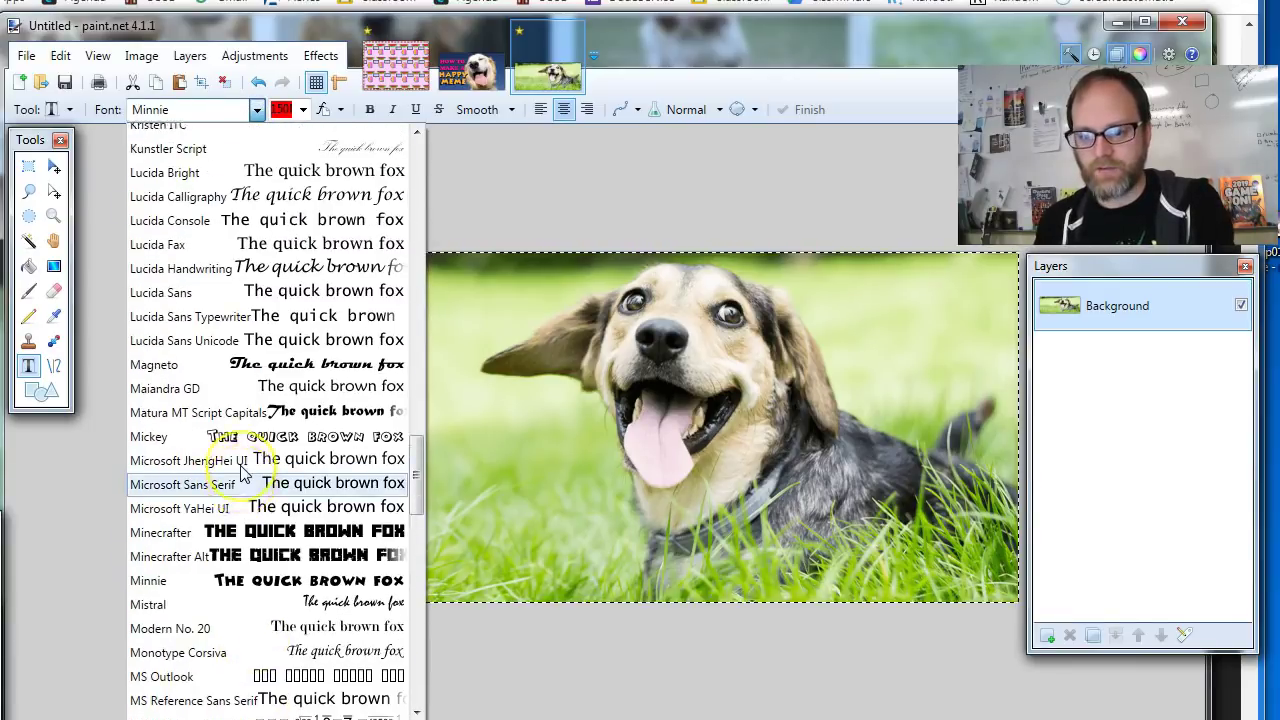
{"action": "scroll", "coordinate": [240, 474], "scroll_direction": "up", "scroll_amount": 1}
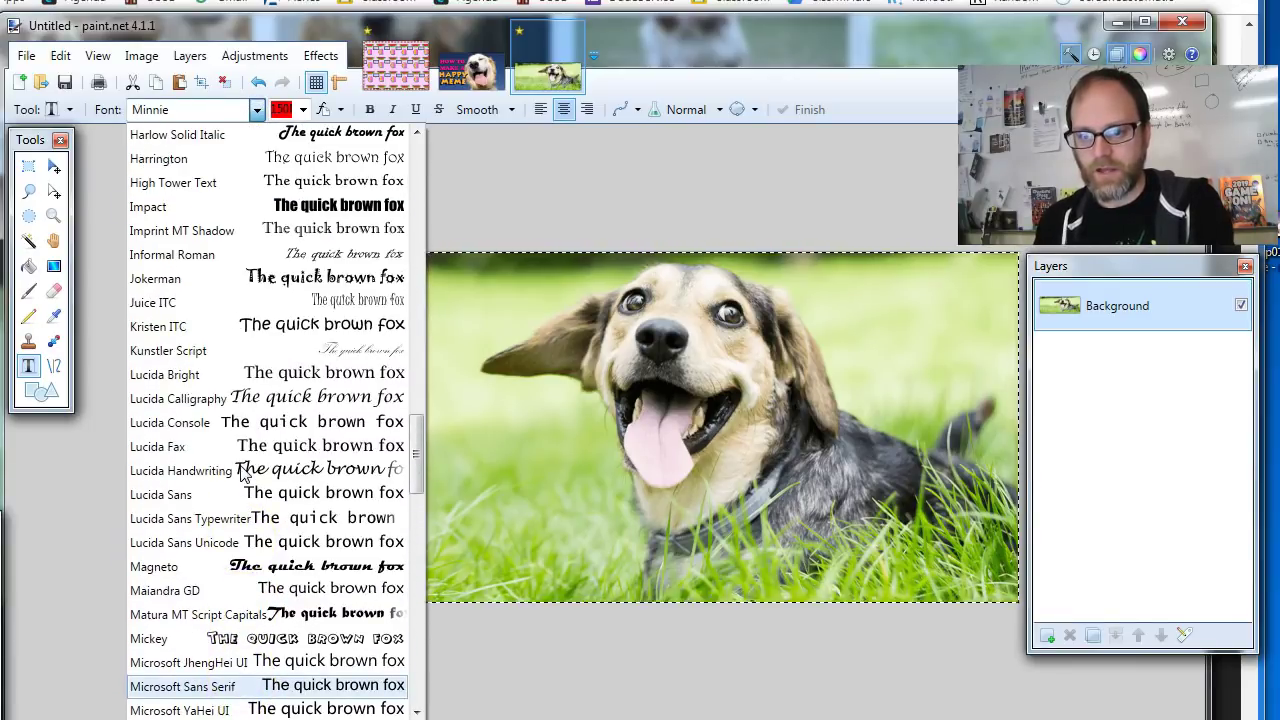
{"action": "left_click", "coordinate": [194, 206]}
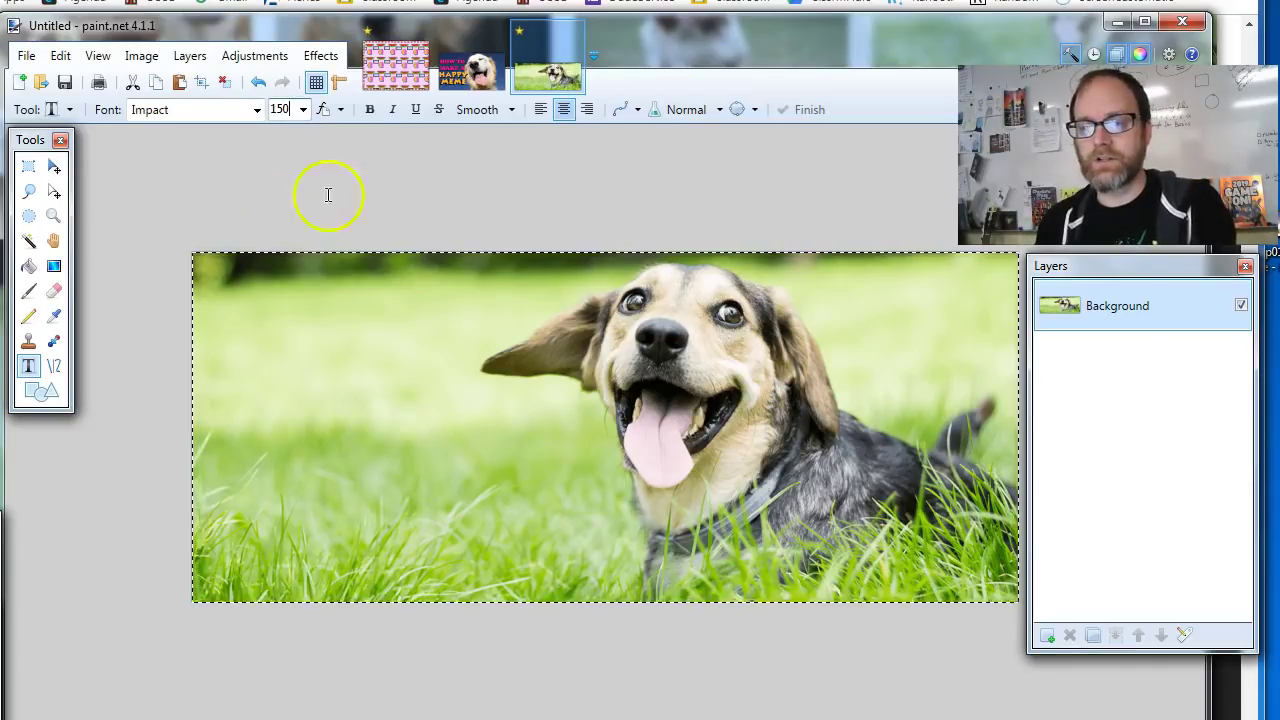
Step: Add the trial text "ASDF" on the grass beside the dog and set the font size to 100
{"action": "left_click", "coordinate": [252, 345]}
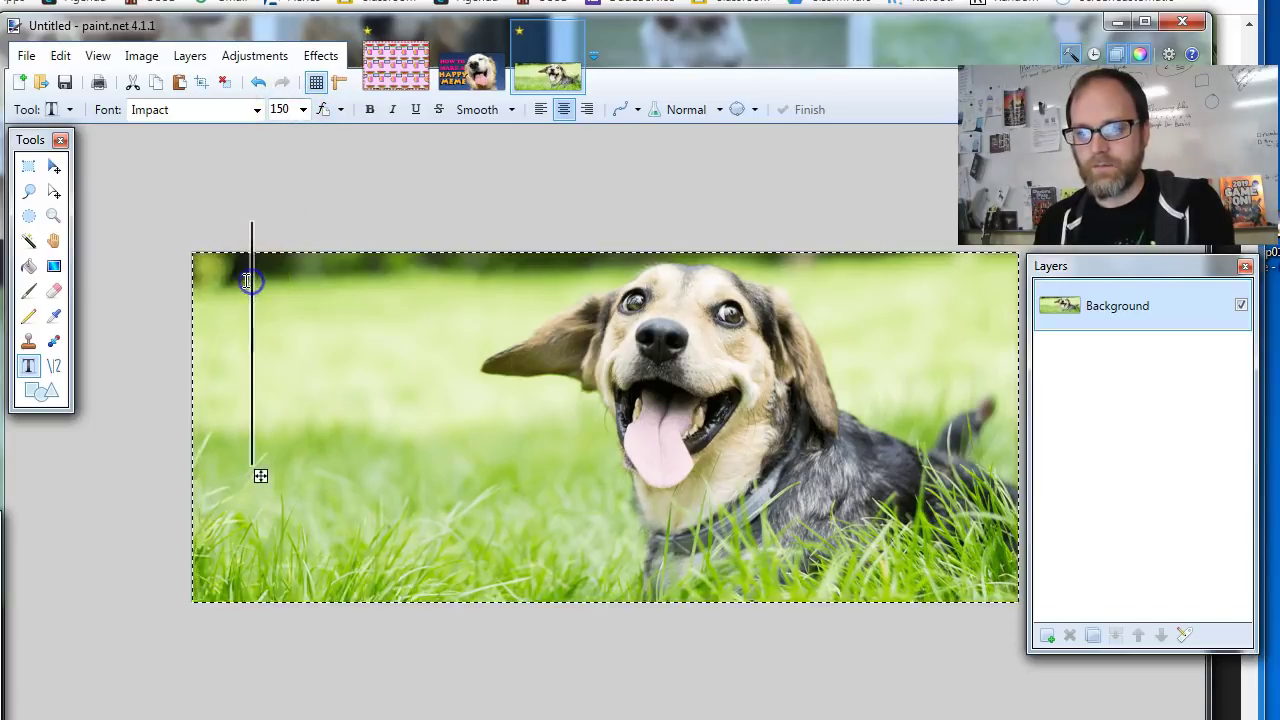
{"action": "type", "text": "ASDF"}
{"action": "left_click", "coordinate": [283, 114]}
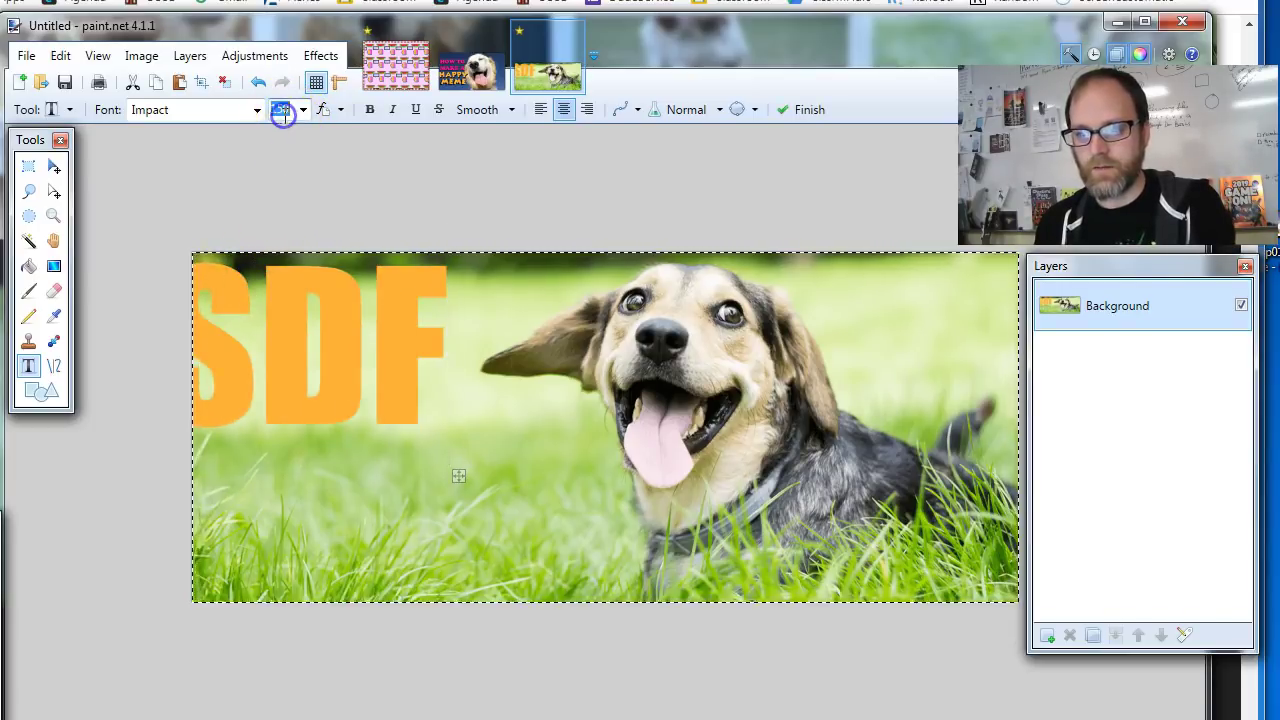
{"action": "type", "text": "100"}
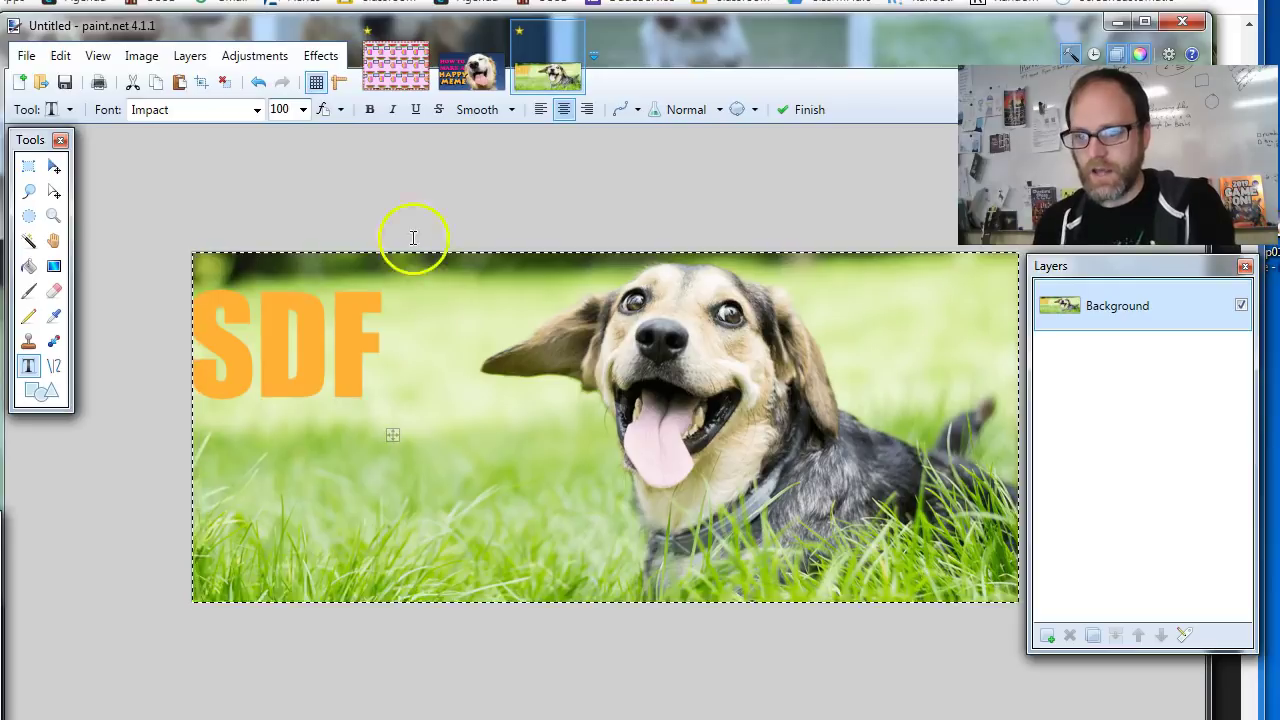
Step: Move the trial text fully inside the photo, then delete all of its letters
{"action": "left_click_drag", "start_coordinate": [391, 435], "coordinate": [502, 419]}
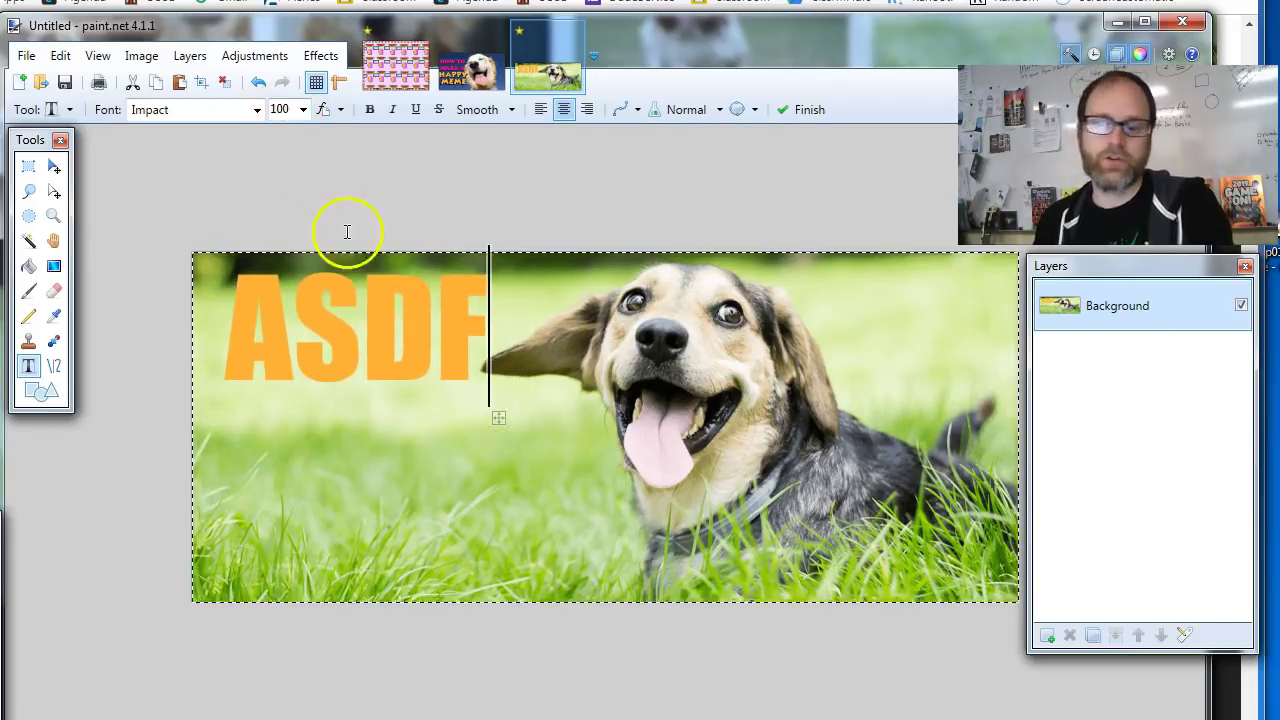
{"action": "key", "text": "BackSpace"}
{"action": "key", "text": "BackSpace"}
{"action": "key", "text": "BackSpace"}
{"action": "key", "text": "BackSpace"}
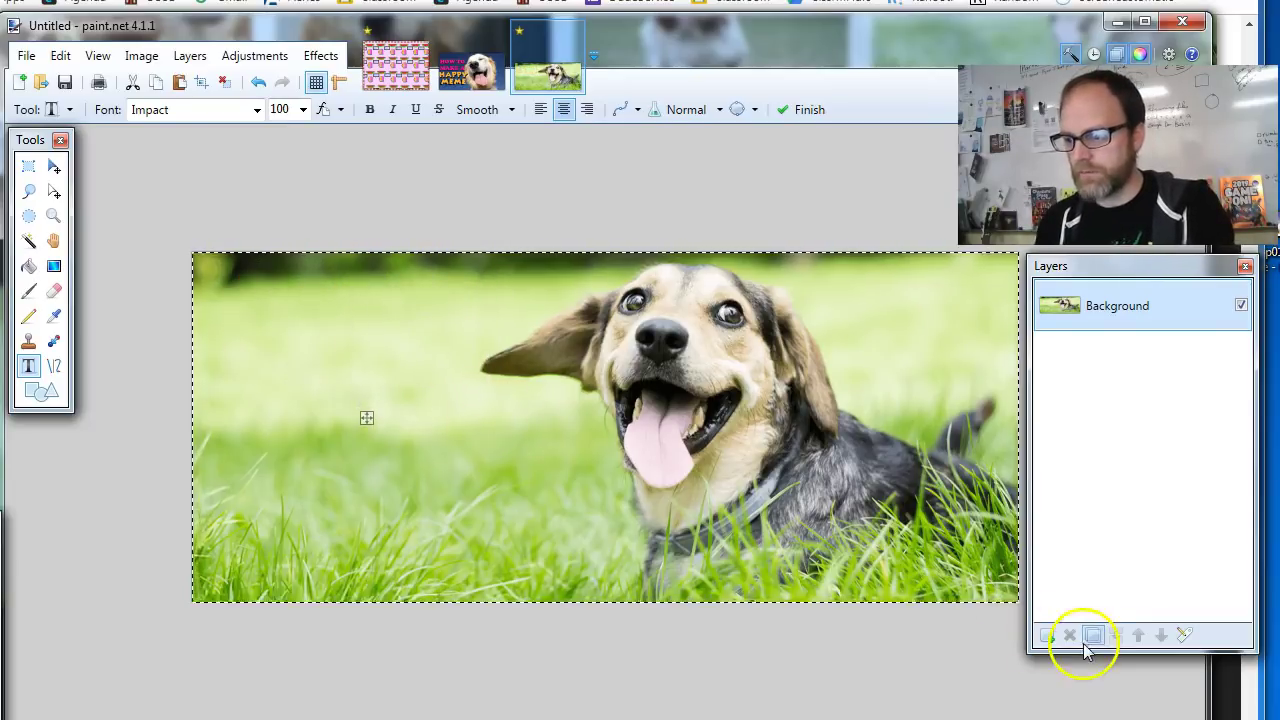
Step: Add a new layer above the background and name it "SHADOW TEXT"
{"action": "left_click", "coordinate": [1047, 641]}
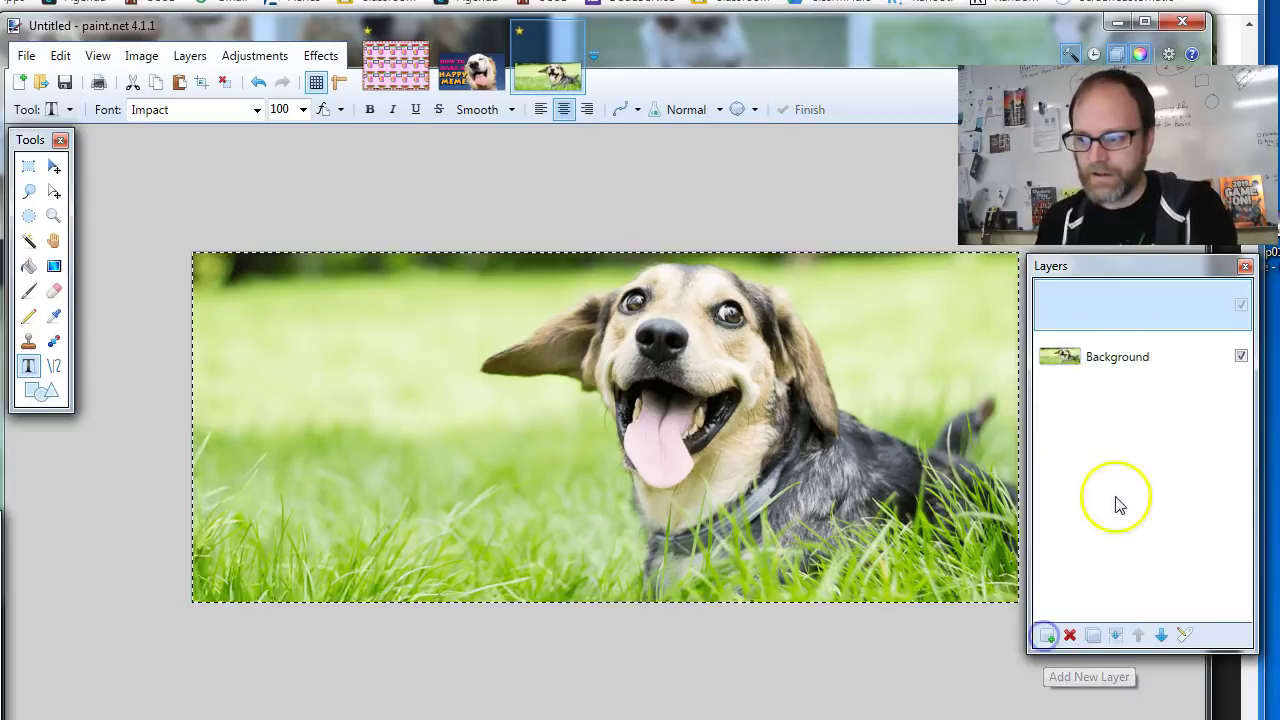
{"action": "double_click", "coordinate": [1108, 306]}
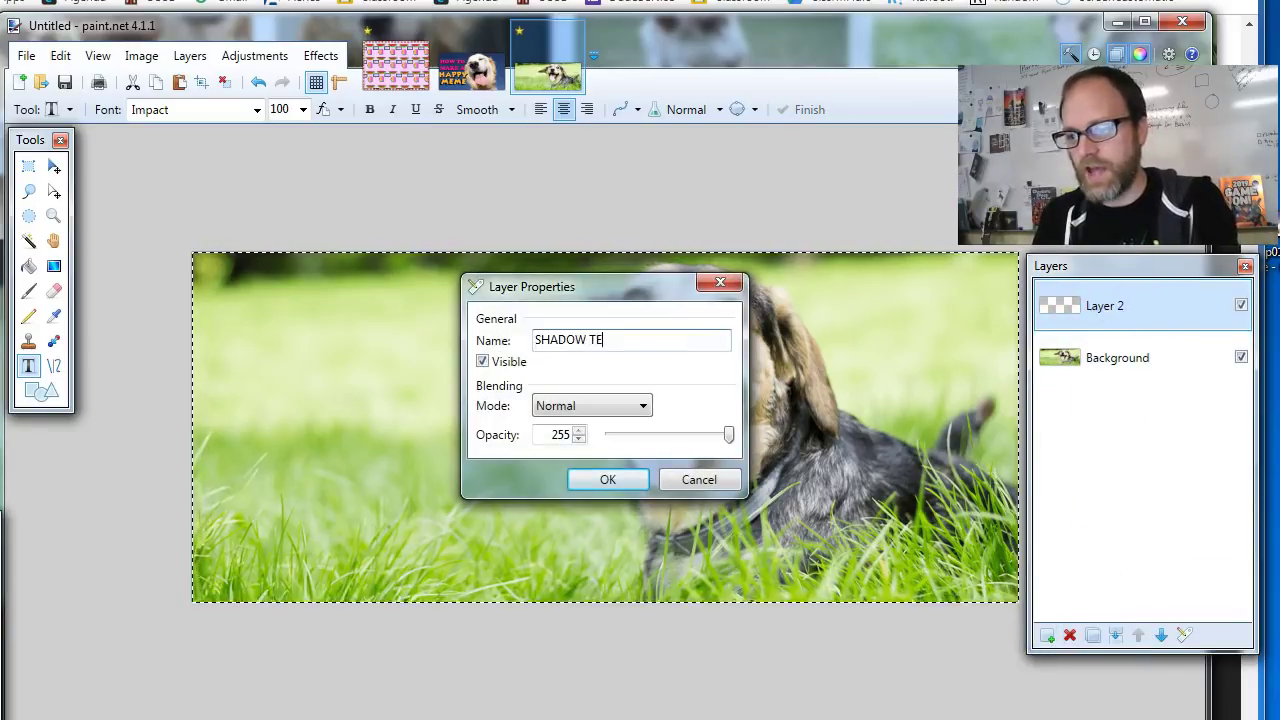
{"action": "left_click", "coordinate": [625, 479]}
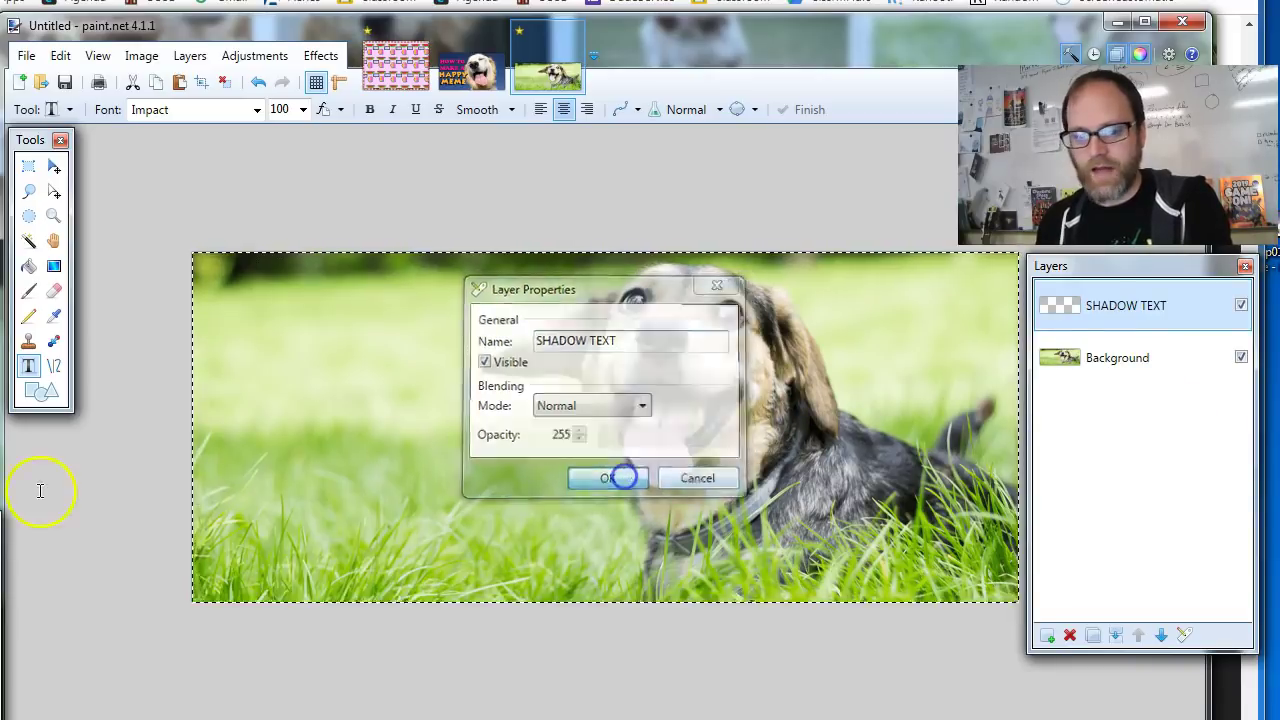
Step: Set the primary color to black and write "I'M HAPPY" on two lines on the SHADOW TEXT layer
{"action": "key", "text": "F8"}
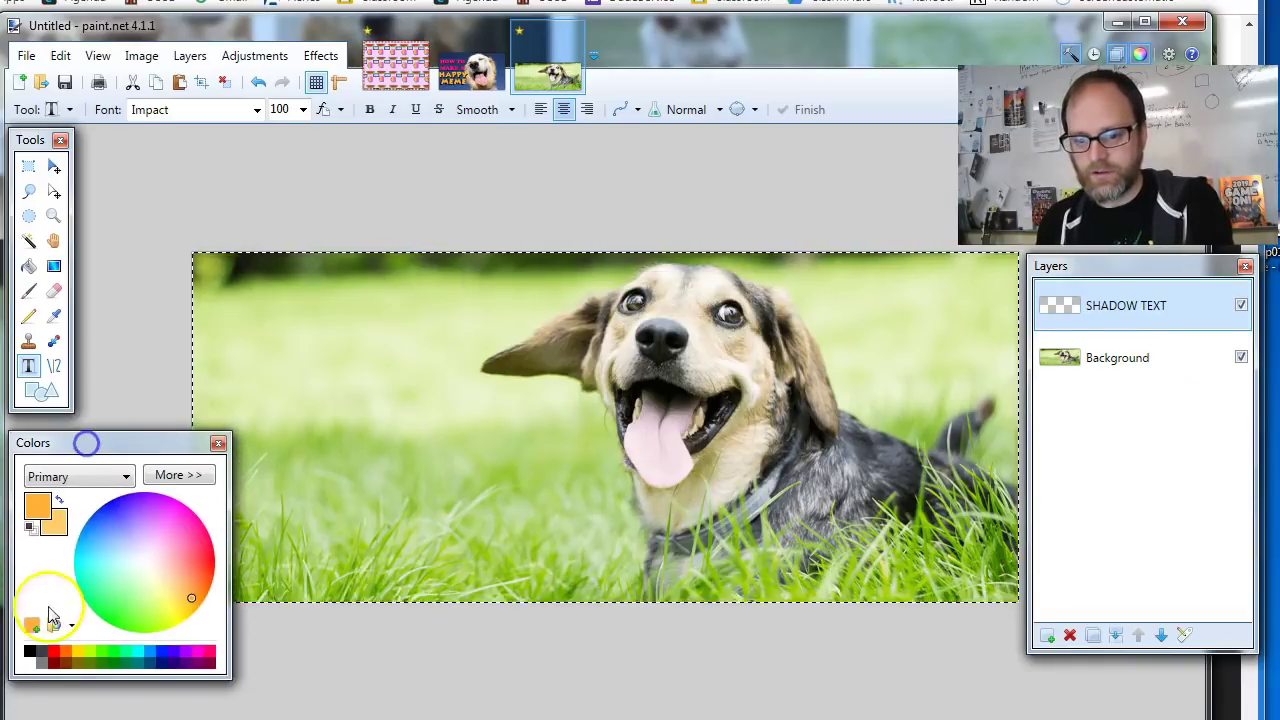
{"action": "left_click", "coordinate": [30, 651]}
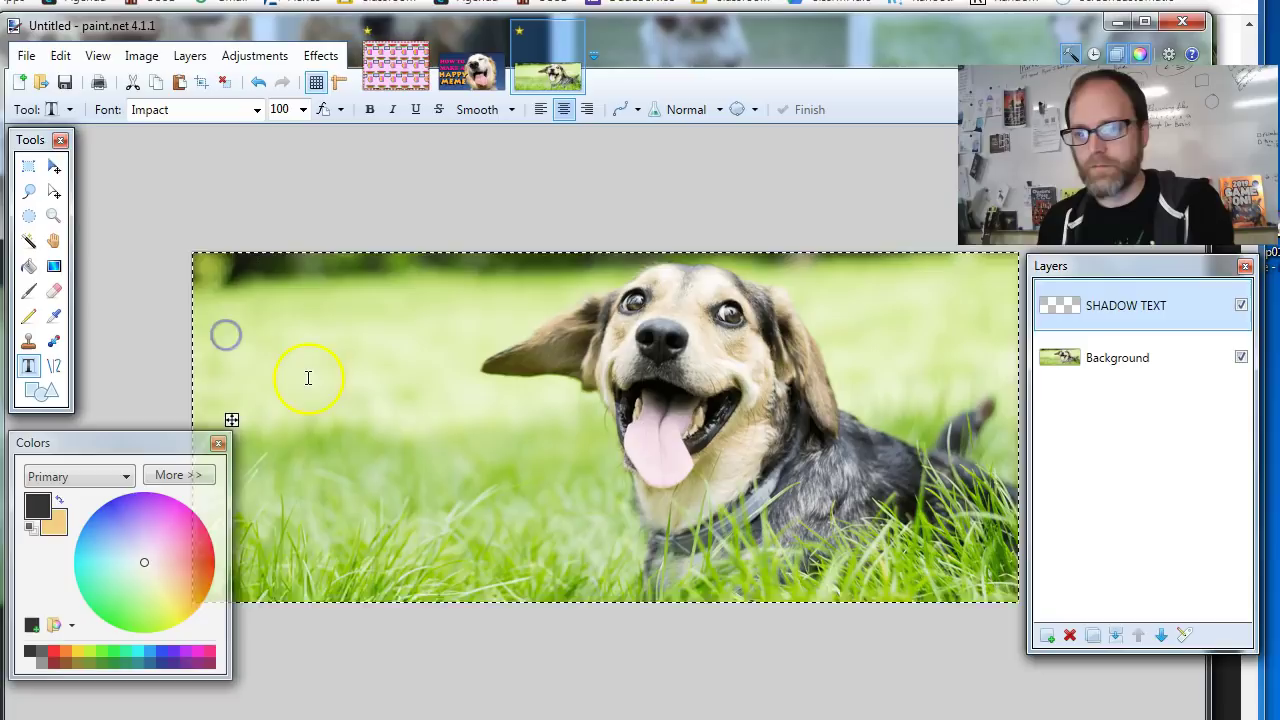
{"action": "type", "text": "I'M"}
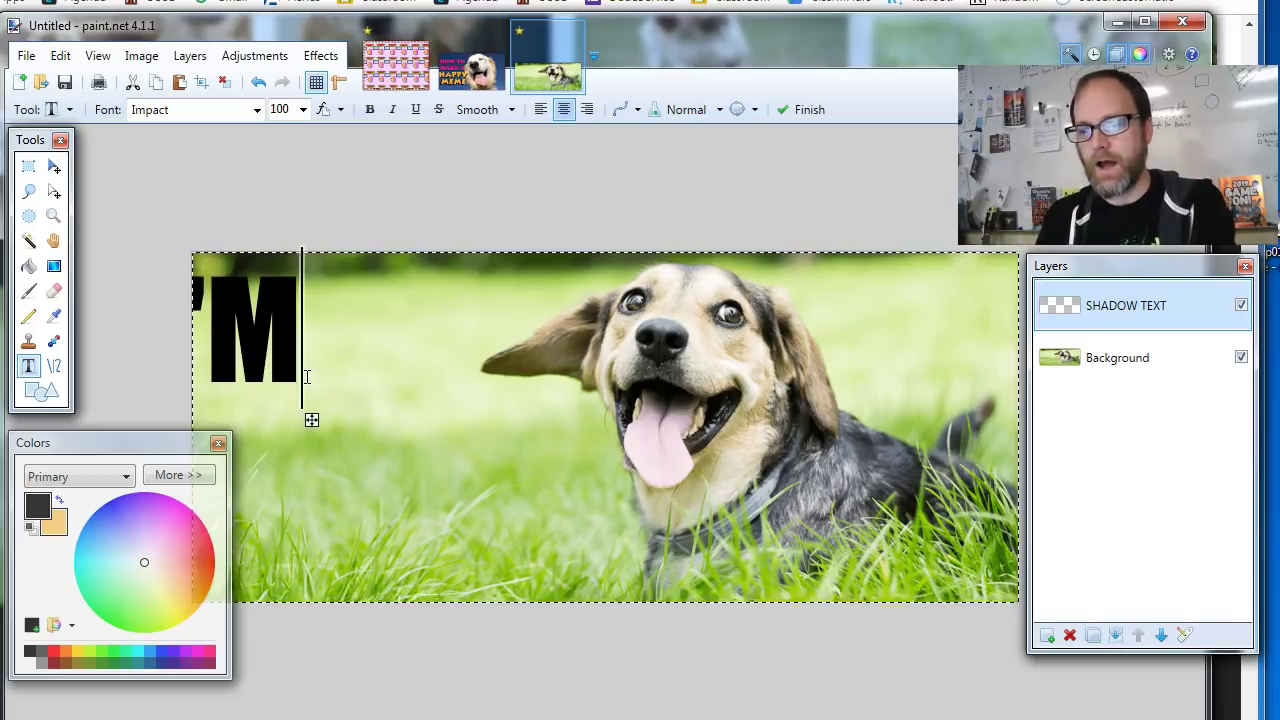
{"action": "type", "text": "HAPPY"}
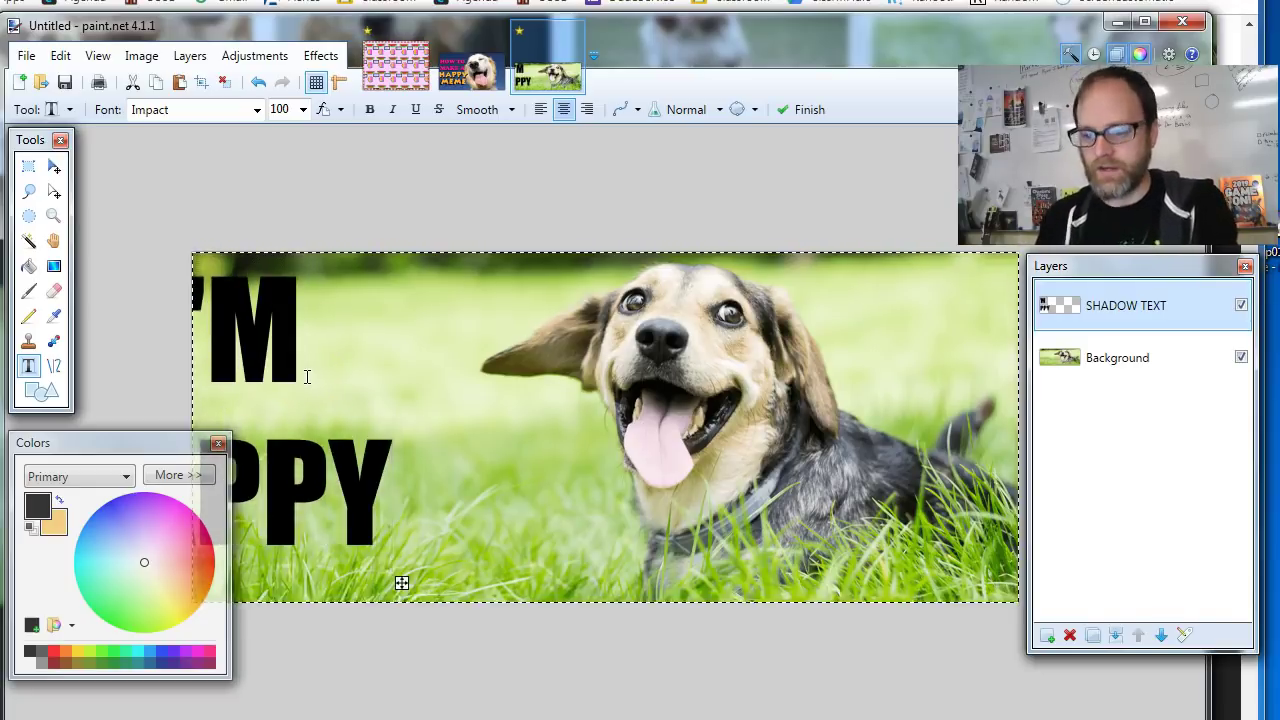
Step: Left-align the "I'M HAPPY" text and position it on the grass beside the dog's face
{"action": "left_click_drag", "start_coordinate": [403, 585], "coordinate": [586, 577]}
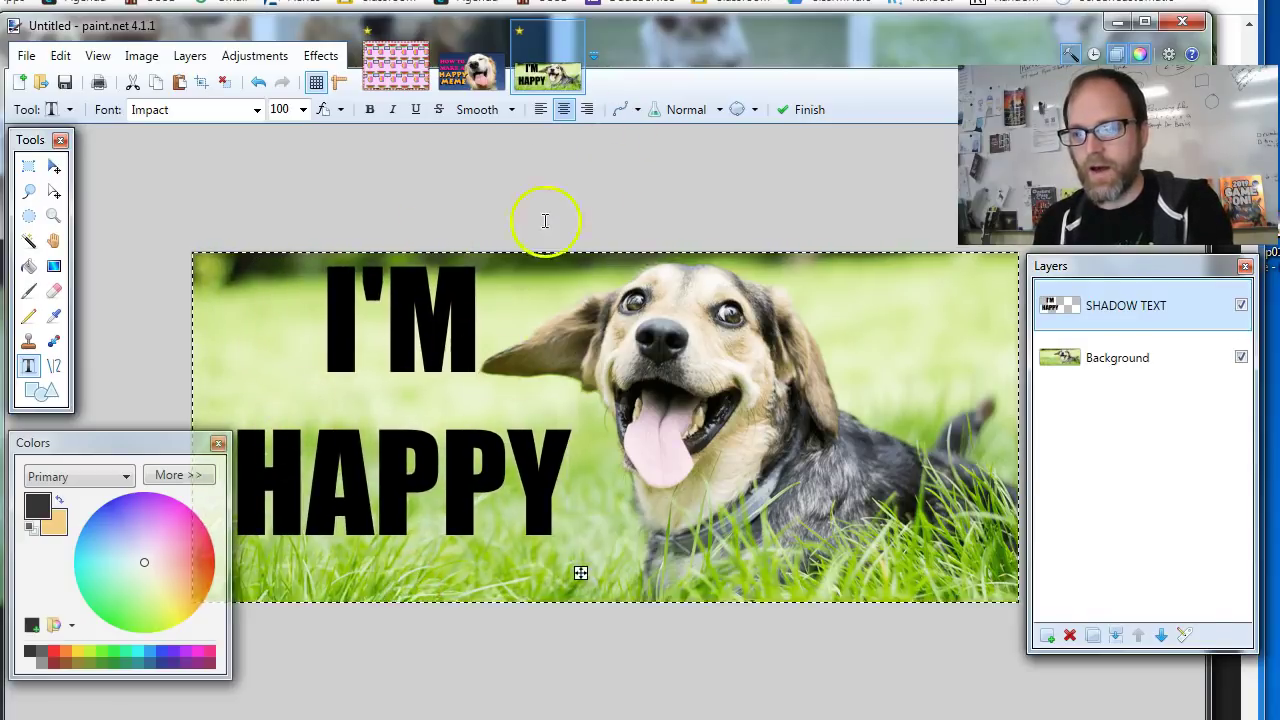
{"action": "left_click", "coordinate": [540, 109]}
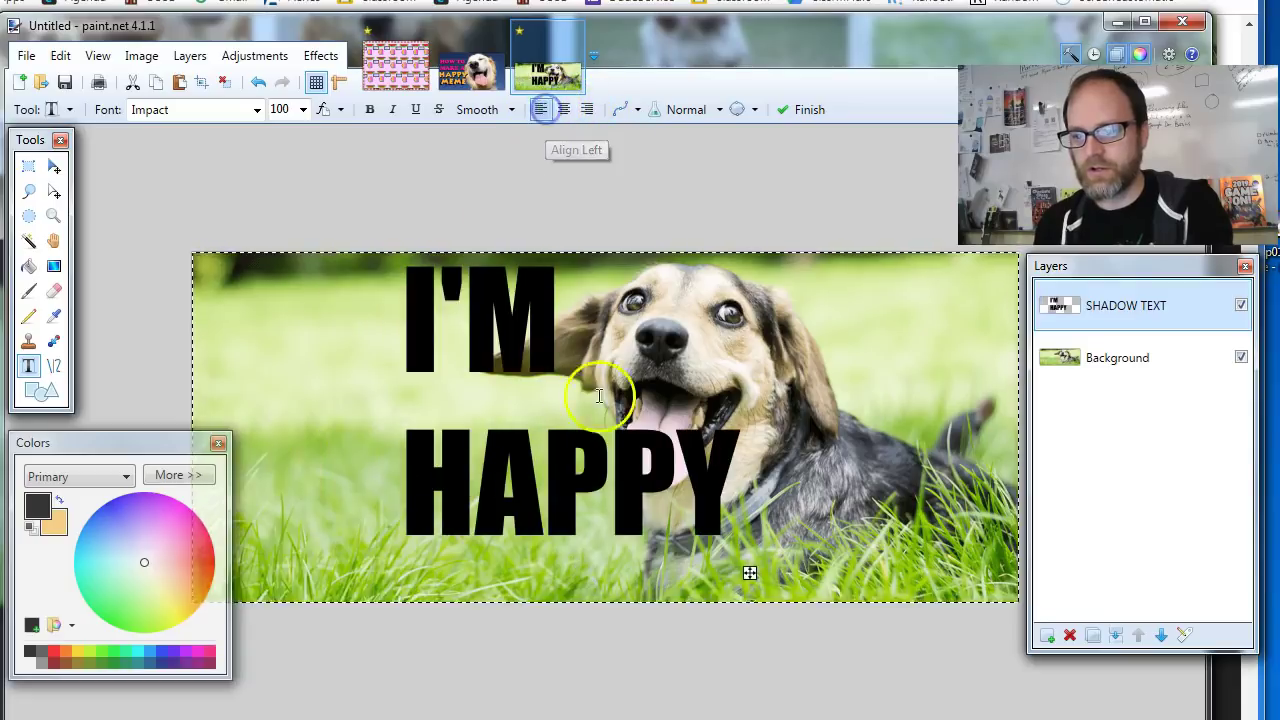
{"action": "left_click_drag", "start_coordinate": [748, 577], "coordinate": [604, 582]}
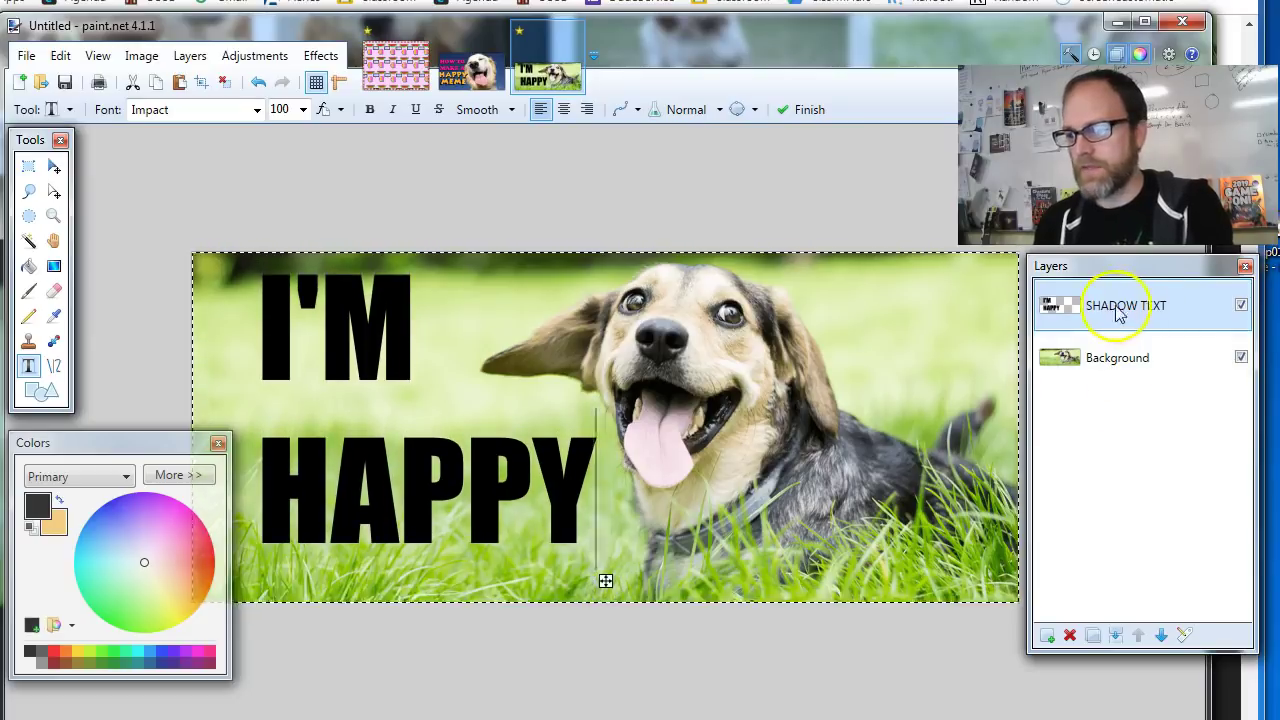
Step: Add a new layer above SHADOW TEXT, set the primary color to white, and write "I'M HAPPY" on two lines over the black text
{"action": "left_click", "coordinate": [1046, 635]}
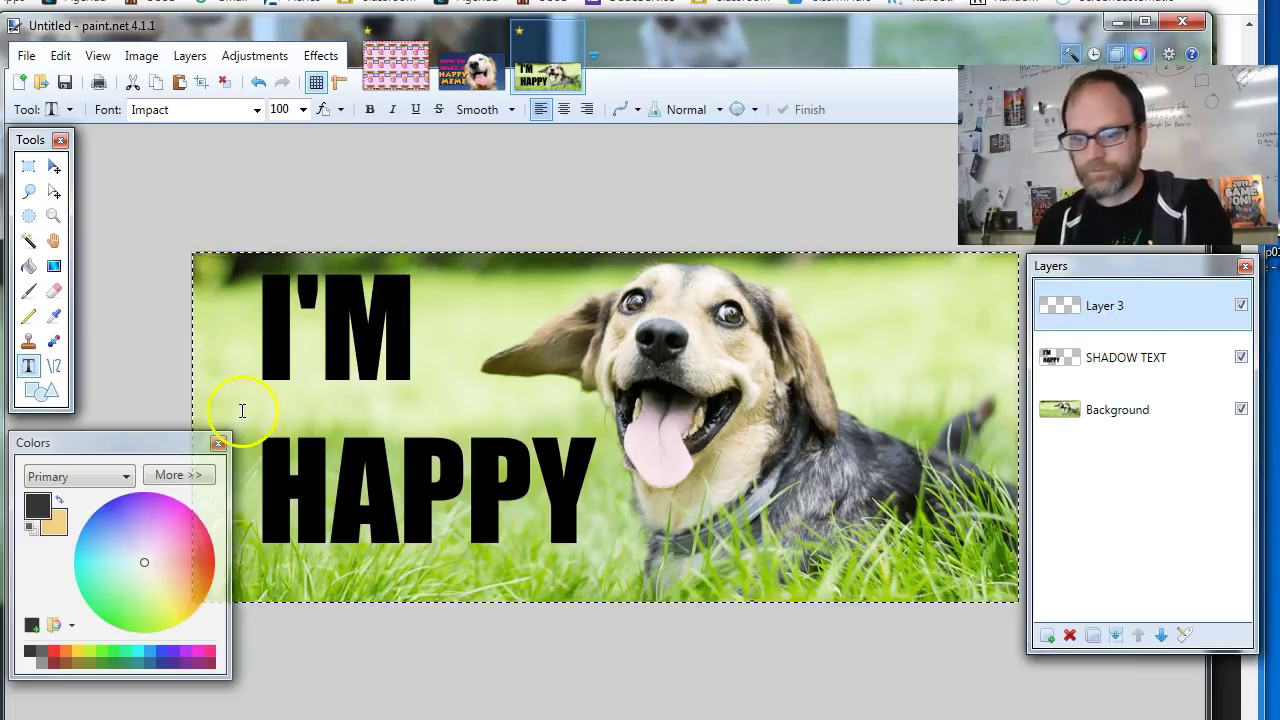
{"action": "left_click", "coordinate": [32, 664]}
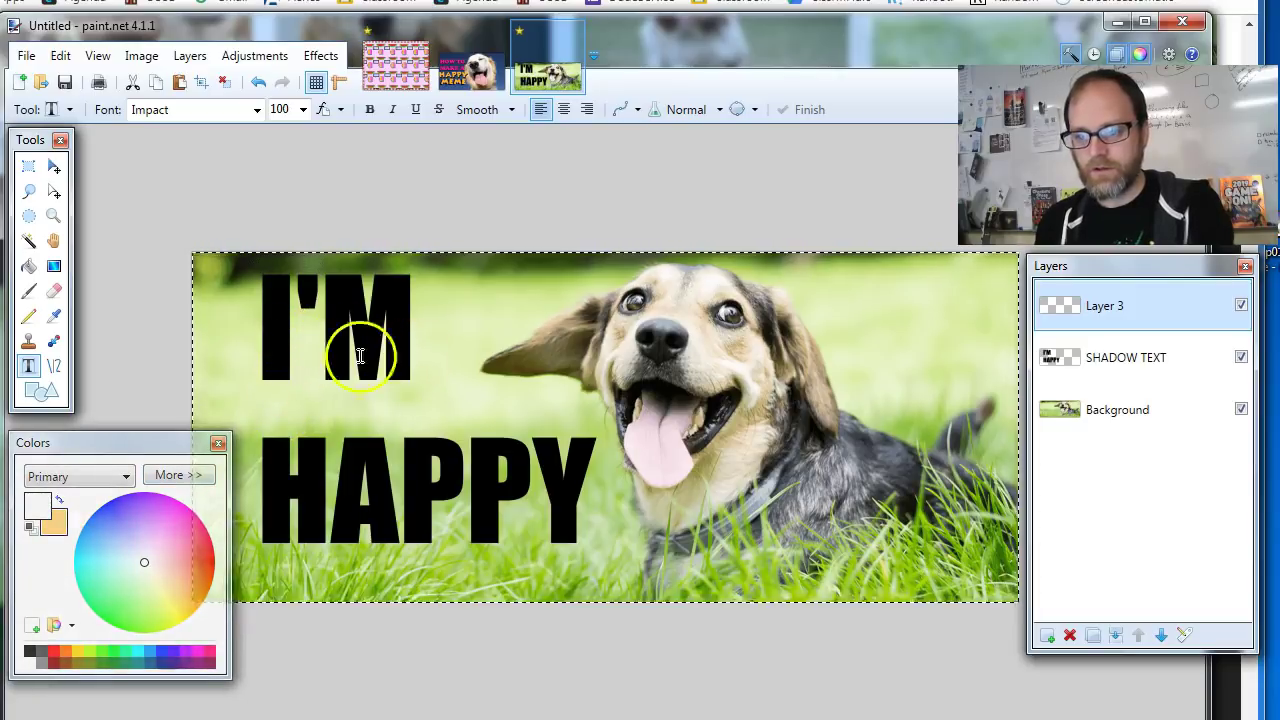
{"action": "left_click", "coordinate": [264, 343]}
{"action": "type", "text": "I'M"}
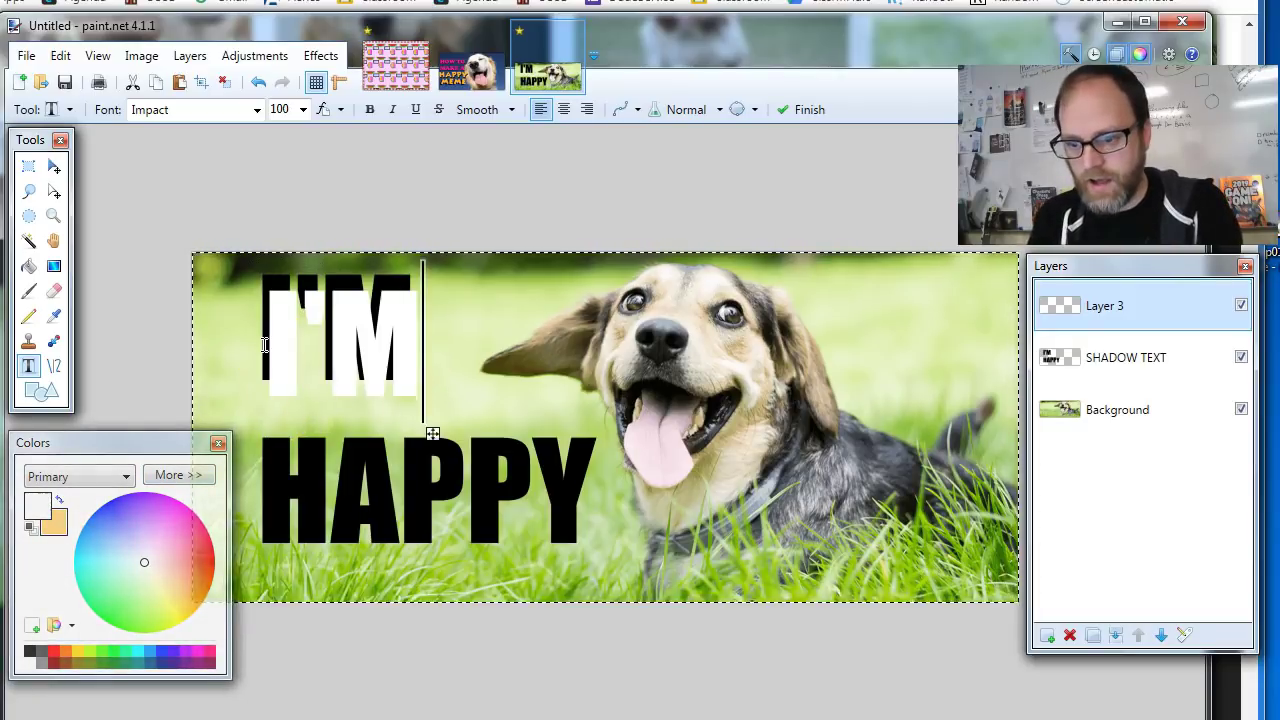
{"action": "key", "text": "Return"}
{"action": "type", "text": "HAPPY"}
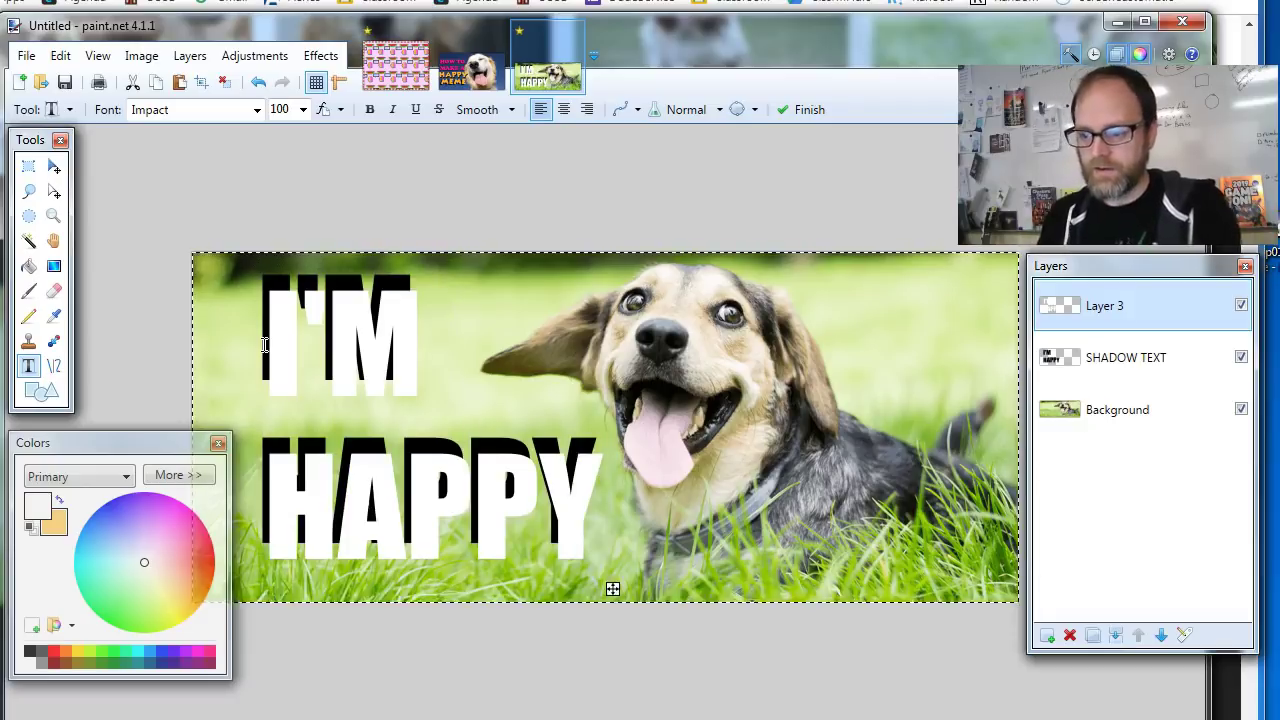
Step: Move the white "I'M HAPPY" text over the black text, offset slightly downward so a thin black edge shows above the letters
{"action": "mouse_move", "coordinate": [613, 590]}
{"action": "left_mouse_down"}
{"action": "mouse_move", "coordinate": [609, 569]}
{"action": "mouse_move", "coordinate": [589, 566]}
{"action": "mouse_move", "coordinate": [608, 577]}
{"action": "left_mouse_up"}
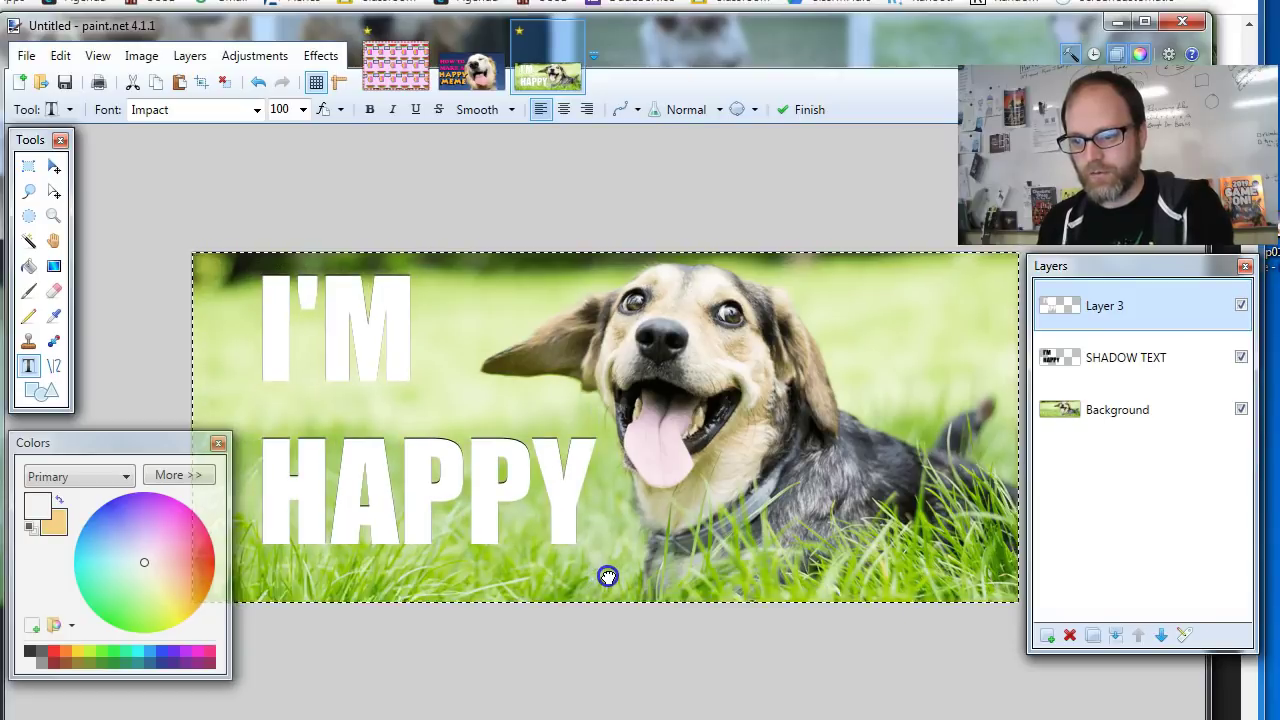
{"action": "left_click_drag", "start_coordinate": [608, 577], "coordinate": [606, 582]}
{"action": "left_click", "coordinate": [408, 452]}
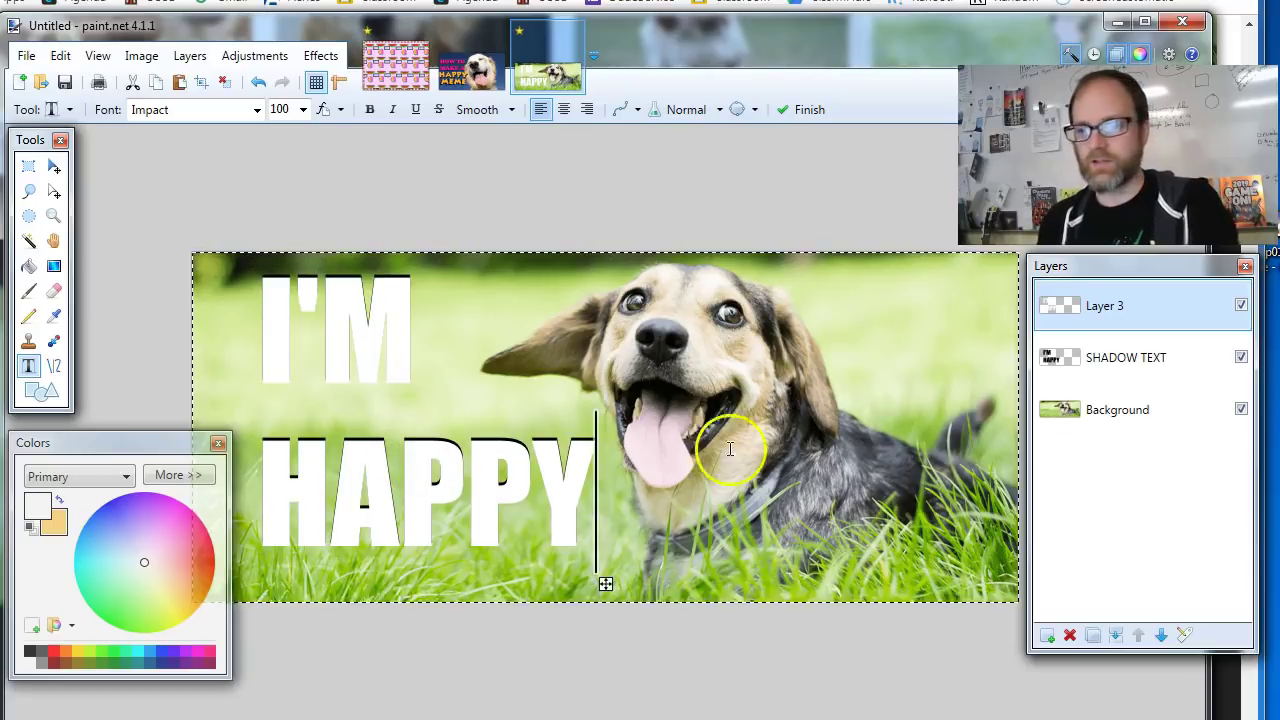
Step: Rename the new white lettering layer as "WHITE TEXT"
{"action": "double_click", "coordinate": [1117, 318]}
{"action": "type", "text": "WHITE TEX"}
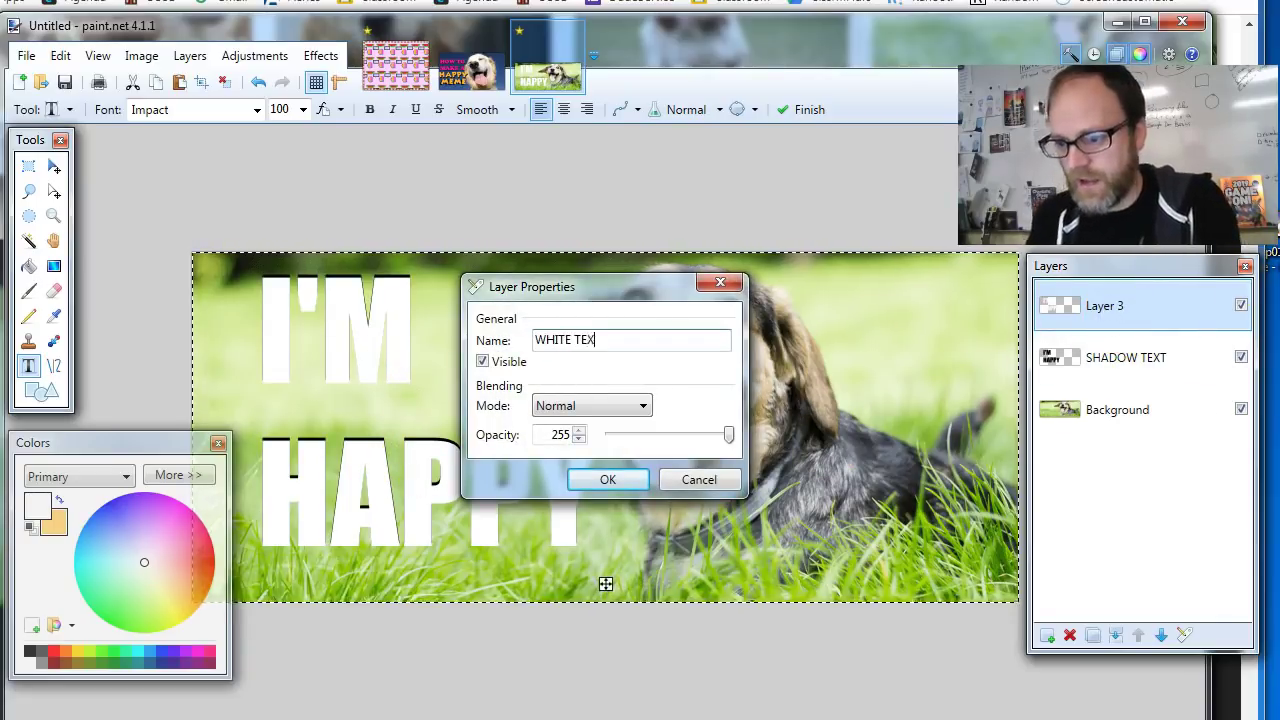
{"action": "type", "text": "T"}
{"action": "key", "text": "Return"}
{"action": "left_click", "coordinate": [1110, 318]}
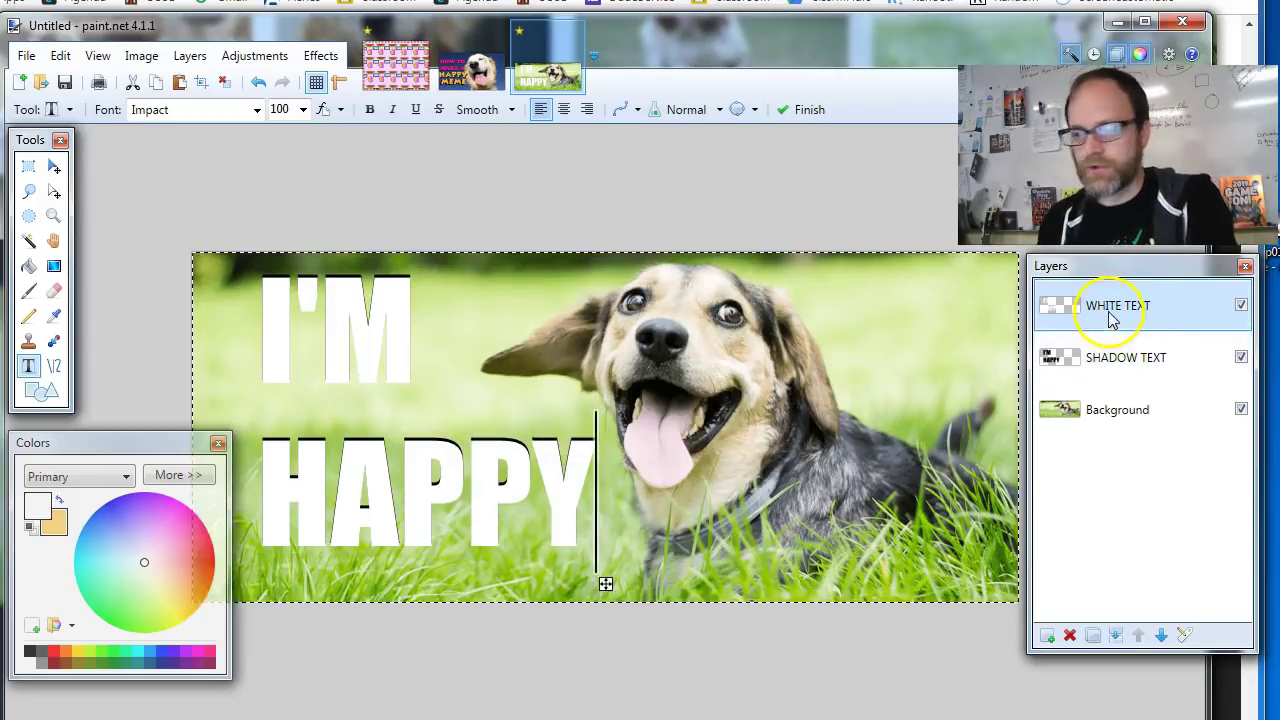
Step: Apply a Gaussian Blur with radius 6 to the SHADOW TEXT layer and check it by briefly hiding the WHITE TEXT layer
{"action": "left_click", "coordinate": [1138, 365]}
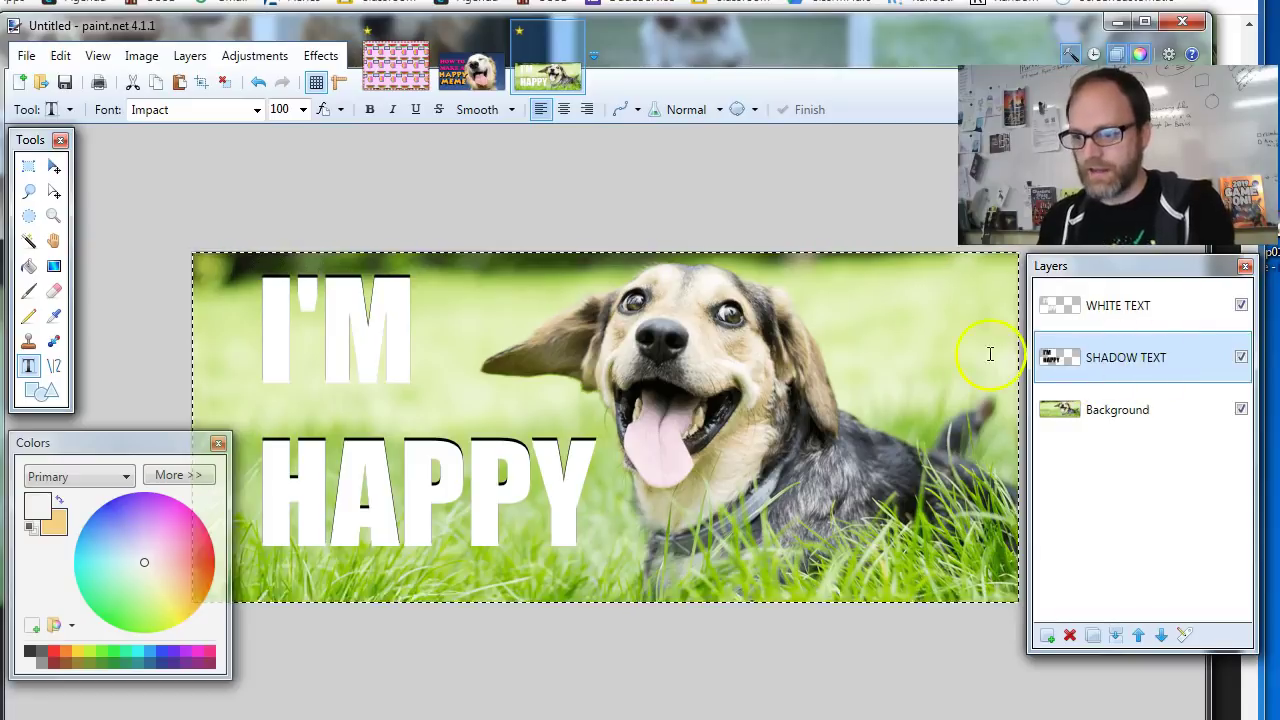
{"action": "left_click", "coordinate": [320, 55]}
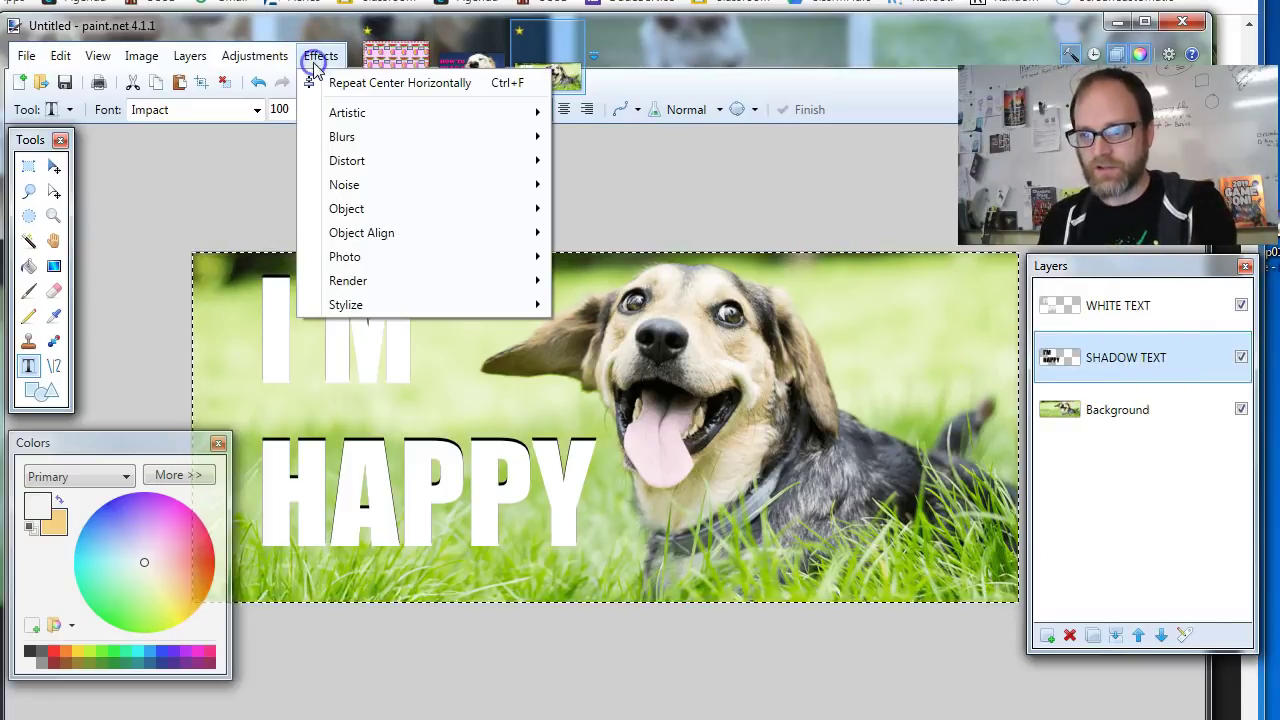
{"action": "mouse_move", "coordinate": [368, 143]}
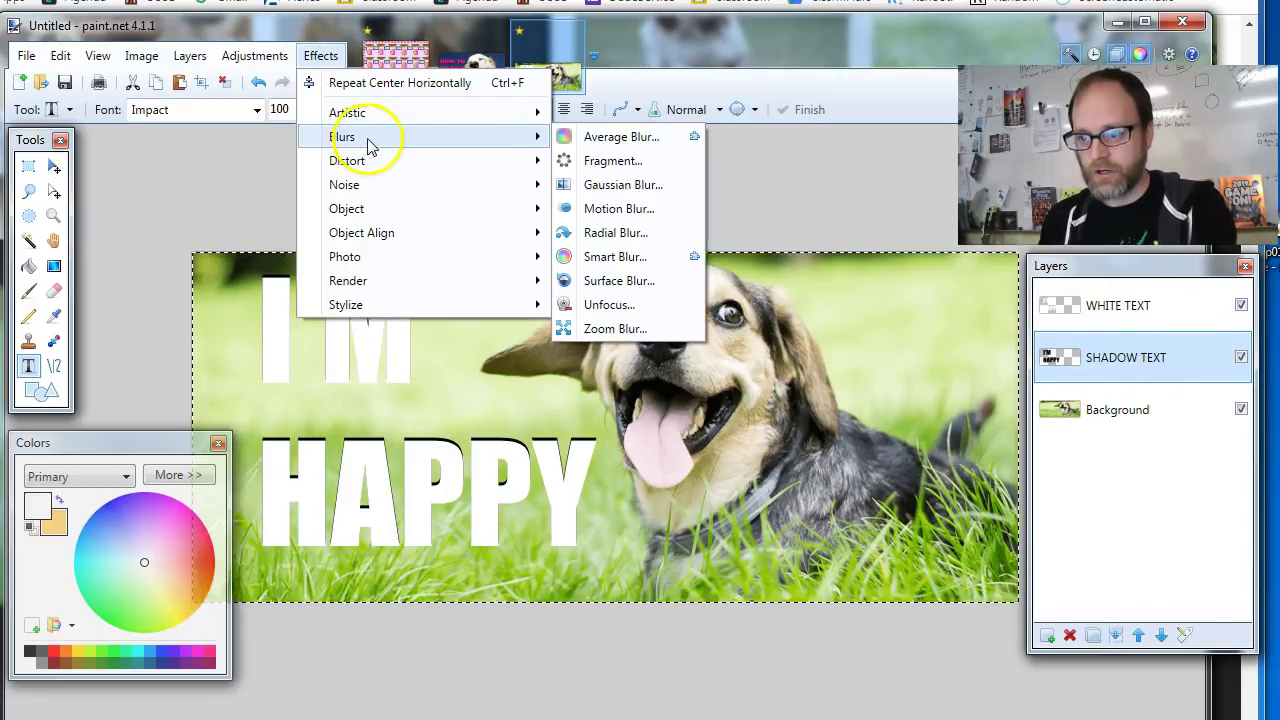
{"action": "left_click", "coordinate": [594, 184]}
{"action": "left_click_drag", "start_coordinate": [571, 331], "coordinate": [656, 168]}
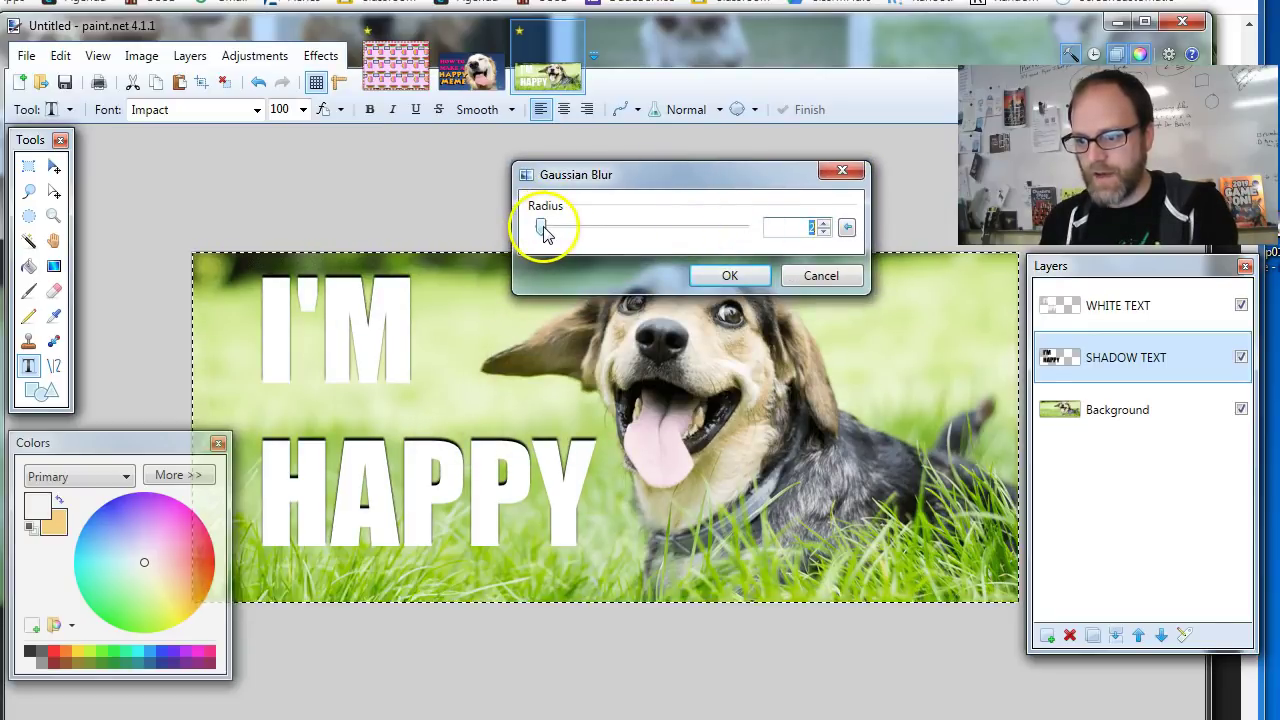
{"action": "left_click_drag", "start_coordinate": [543, 228], "coordinate": [548, 232]}
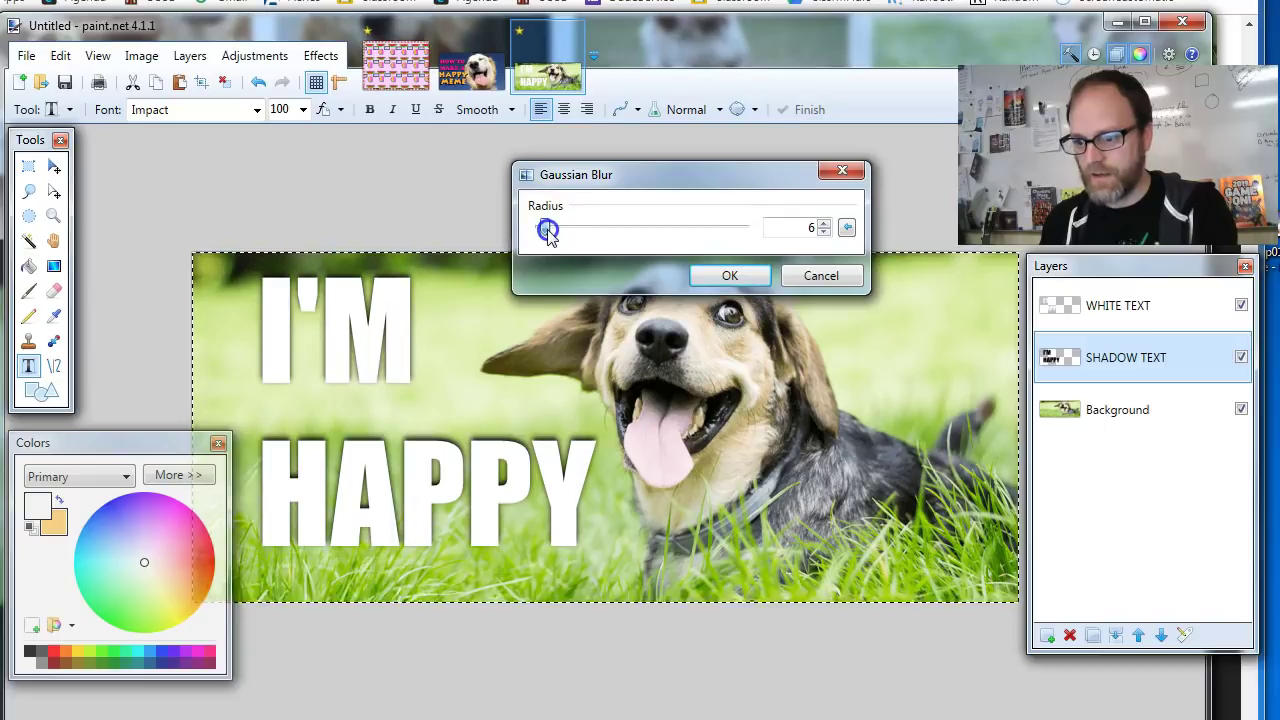
{"action": "left_click", "coordinate": [729, 276]}
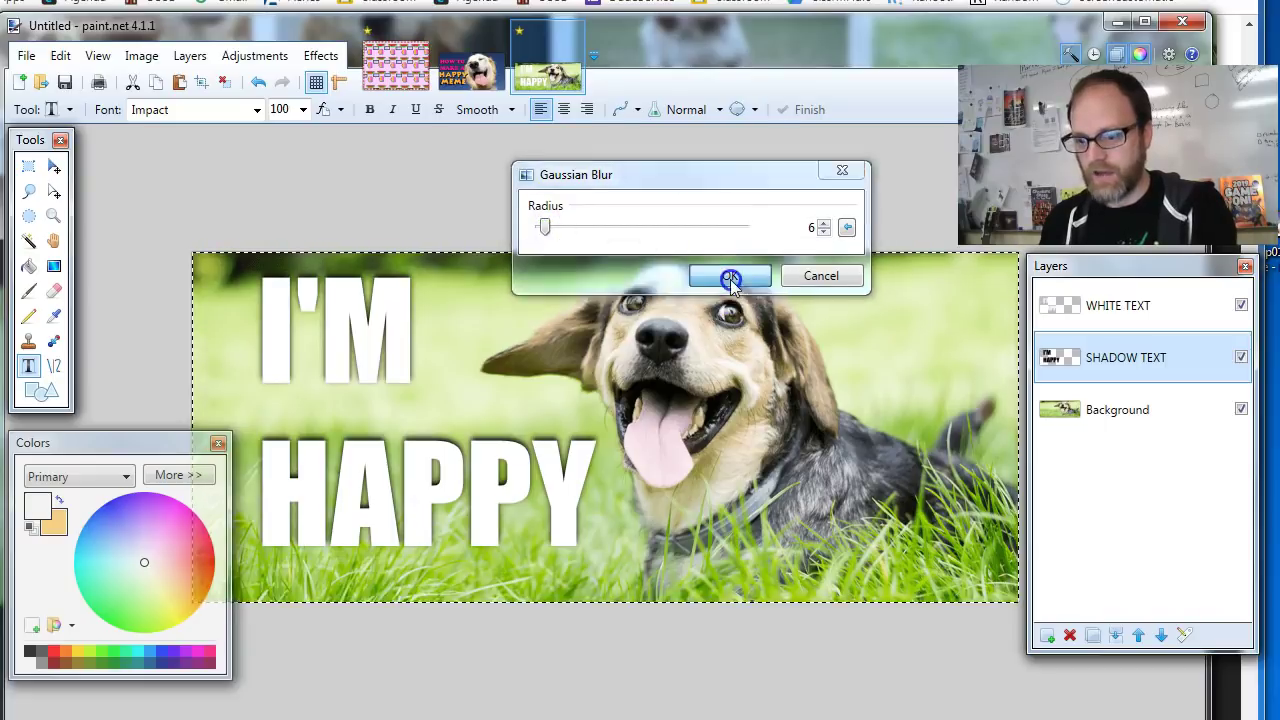
{"action": "left_click", "coordinate": [1241, 305]}
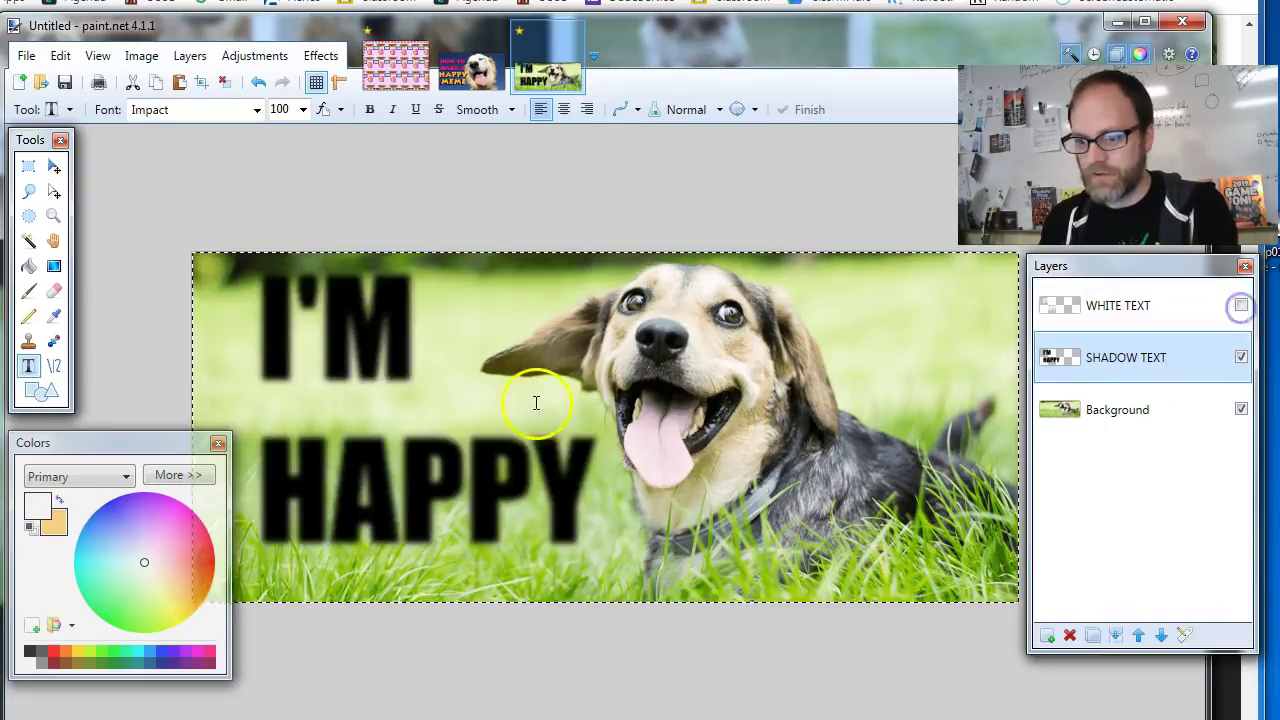
{"action": "left_click", "coordinate": [1241, 306]}
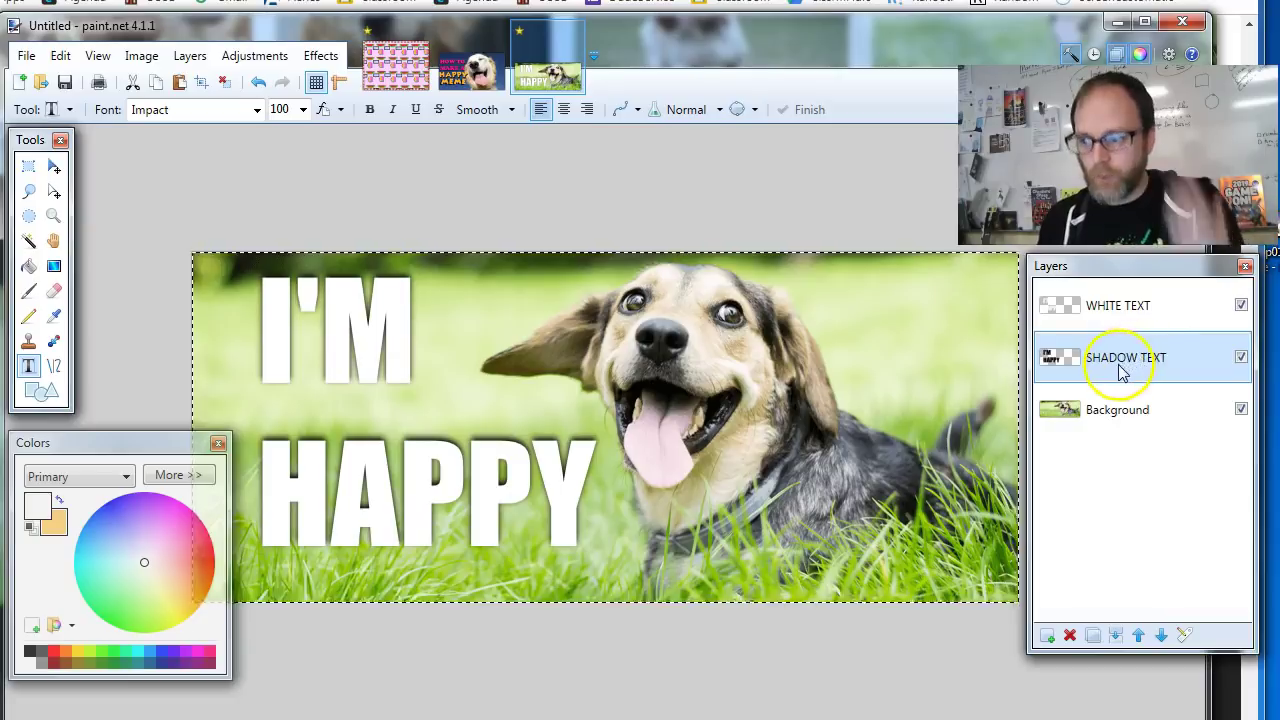
Step: Duplicate the blurred SHADOW TEXT layer several times to darken the shadow around the letters
{"action": "left_click", "coordinate": [1096, 638]}
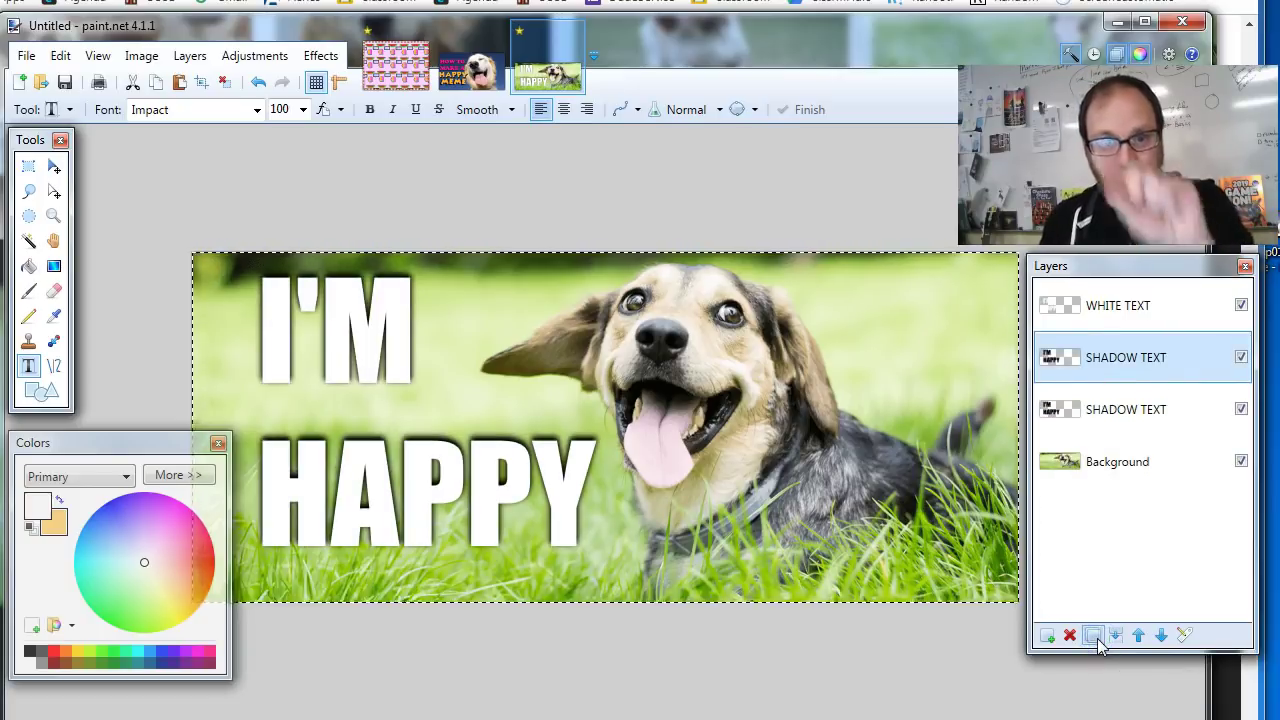
{"action": "left_click", "coordinate": [1096, 638]}
{"action": "left_click", "coordinate": [1096, 638]}
{"action": "left_click", "coordinate": [1097, 640]}
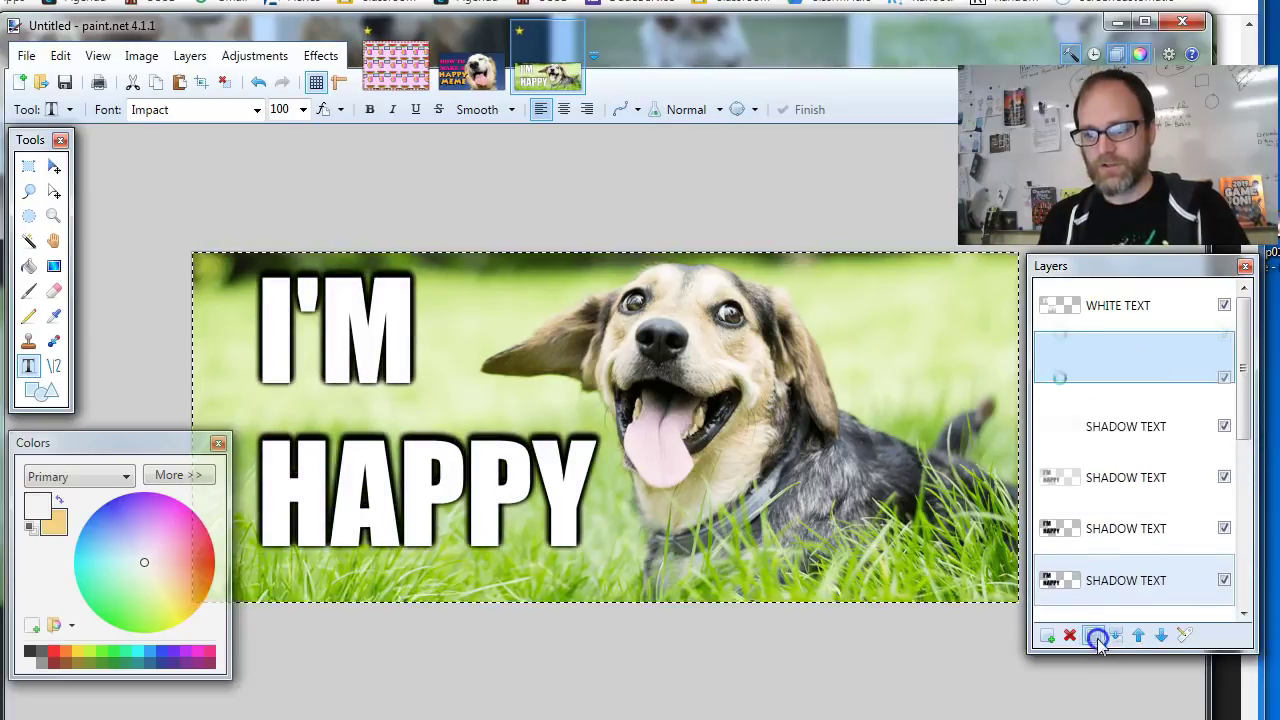
{"action": "left_click", "coordinate": [1097, 637]}
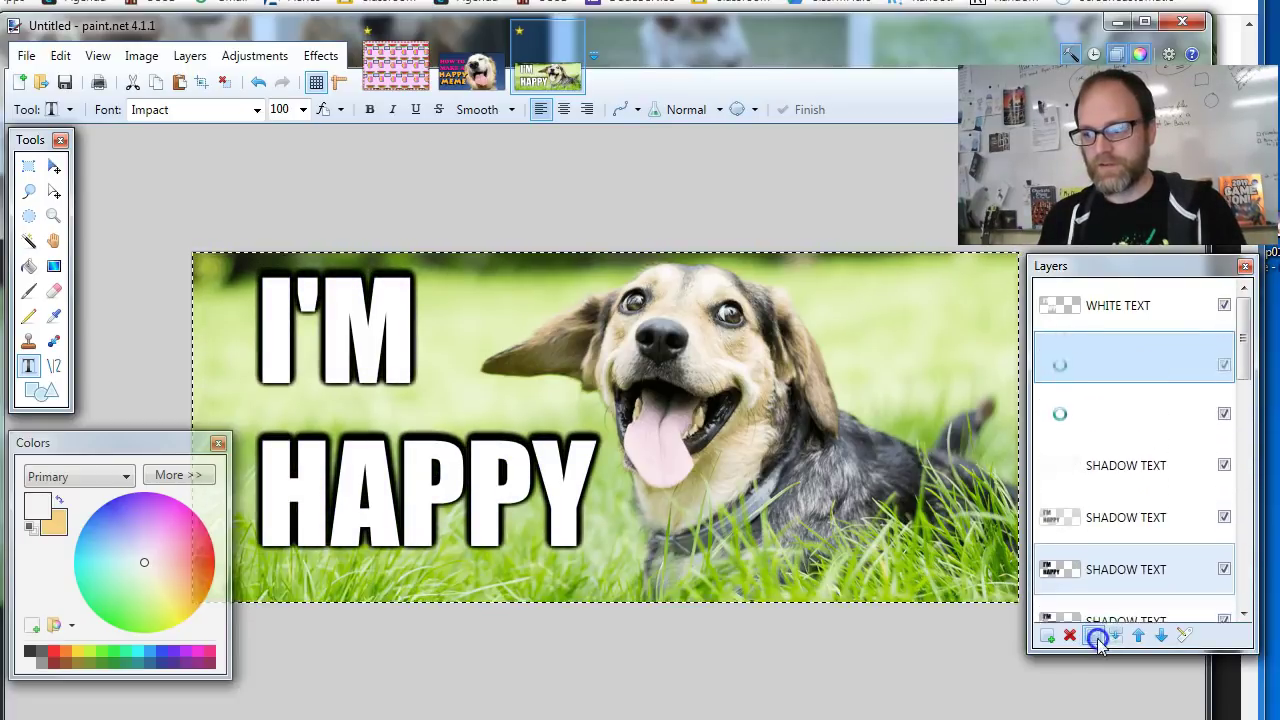
{"action": "left_click", "coordinate": [1097, 637]}
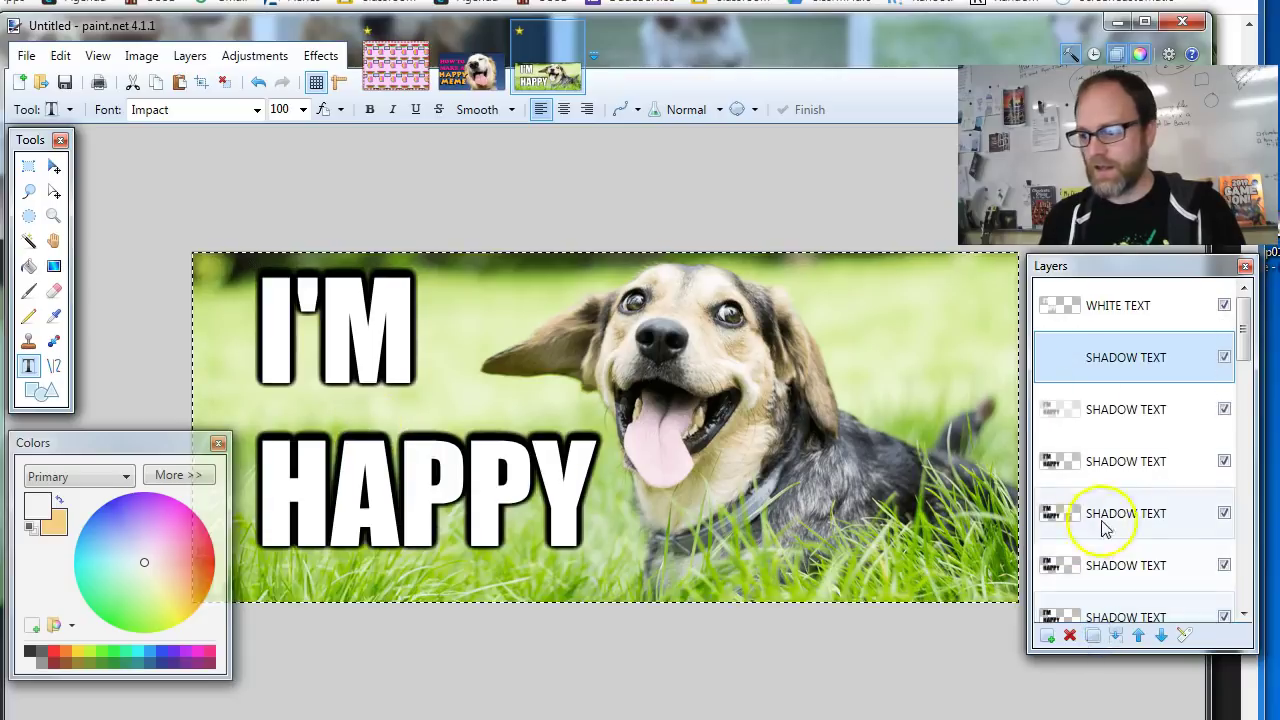
Step: Nudge the WHITE TEXT layer's lettering slightly up to center it on the shadow, and move the Colors window off the photo
{"action": "left_click", "coordinate": [1158, 305]}
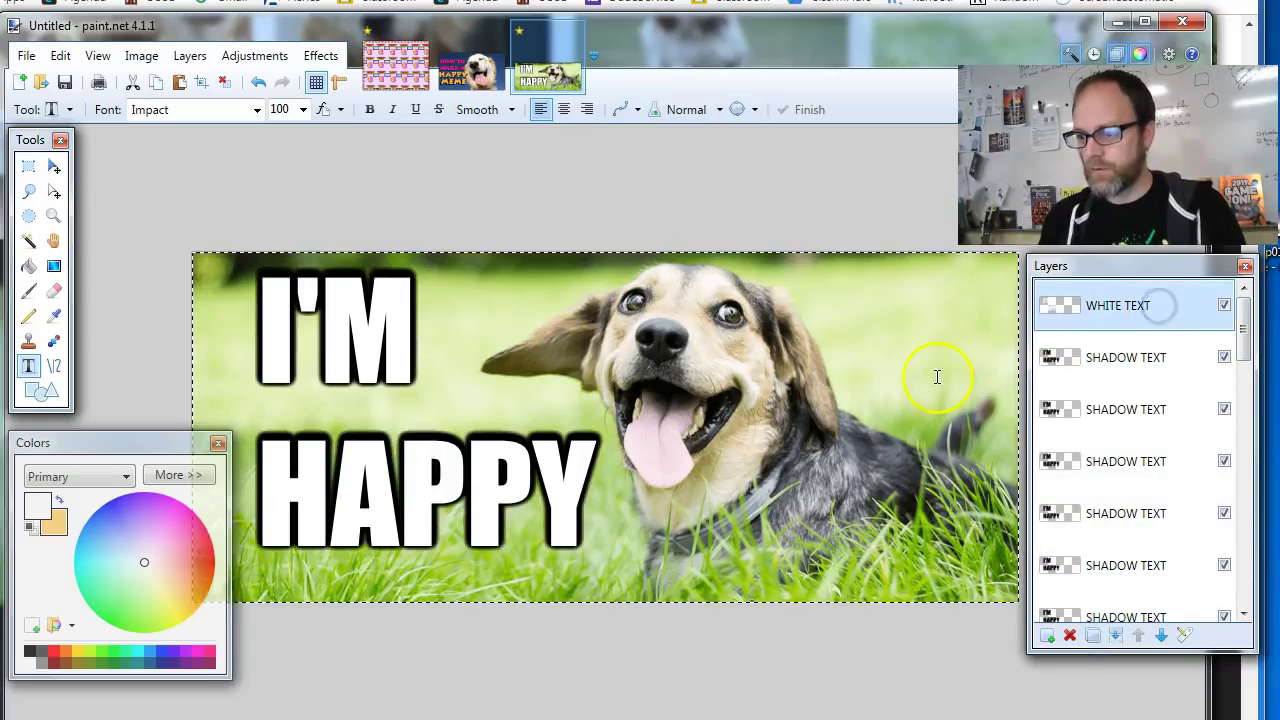
{"action": "left_click", "coordinate": [54, 168]}
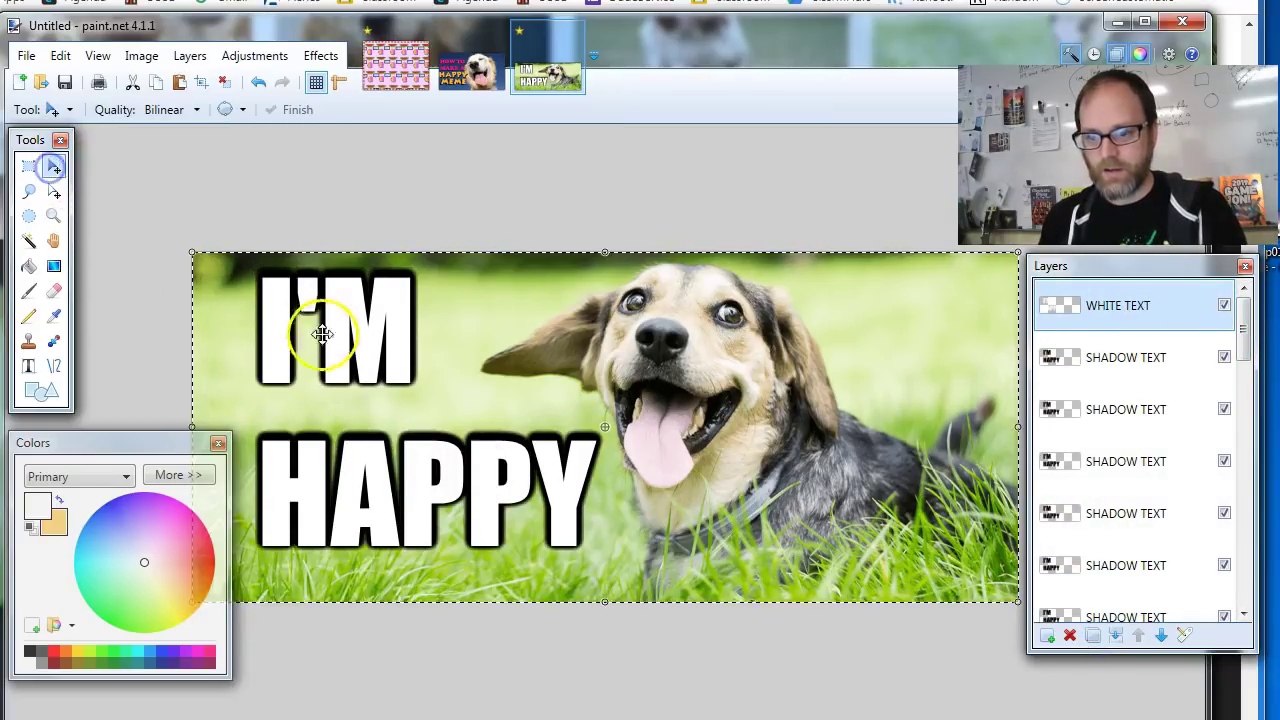
{"action": "key", "text": "ctrl+d"}
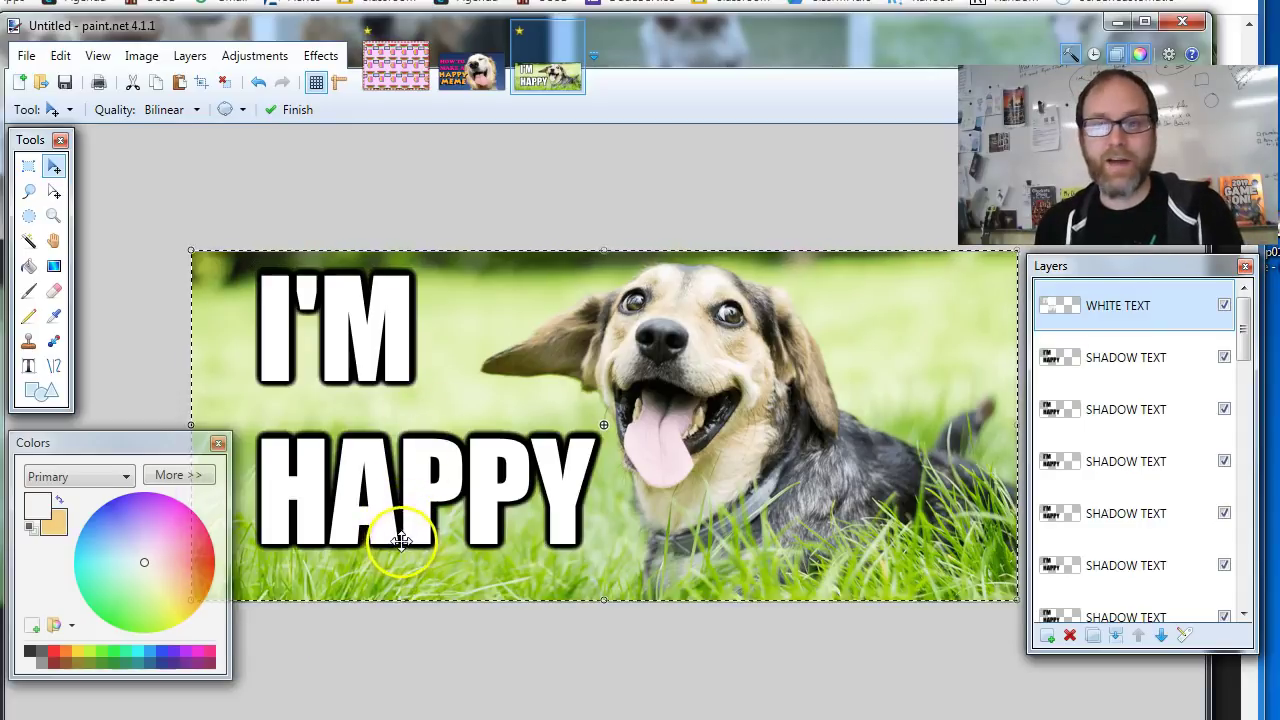
{"action": "left_click_drag", "start_coordinate": [138, 442], "coordinate": [91, 429]}
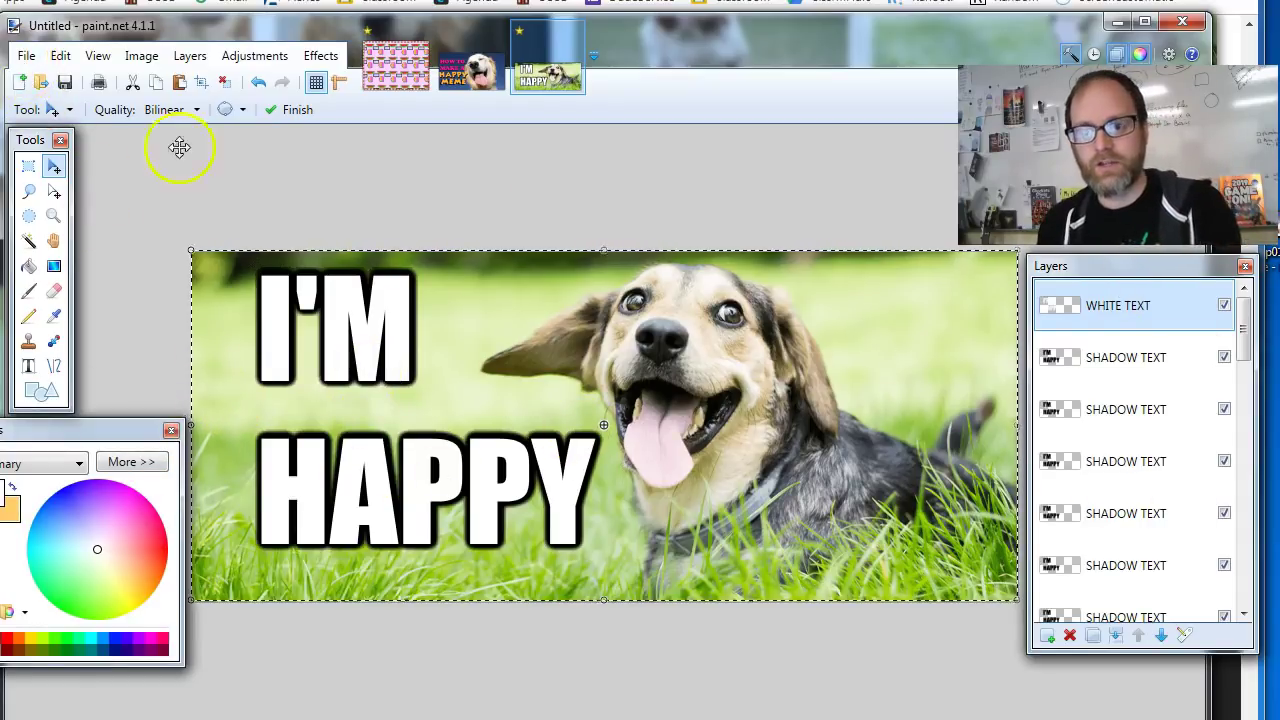
Step: Start saving the image under a new name and open Digicom 18-19 Semester 2 > Period 3 > Digicom 18-19 > Paint.net on the network drive
{"action": "left_click", "coordinate": [30, 58]}
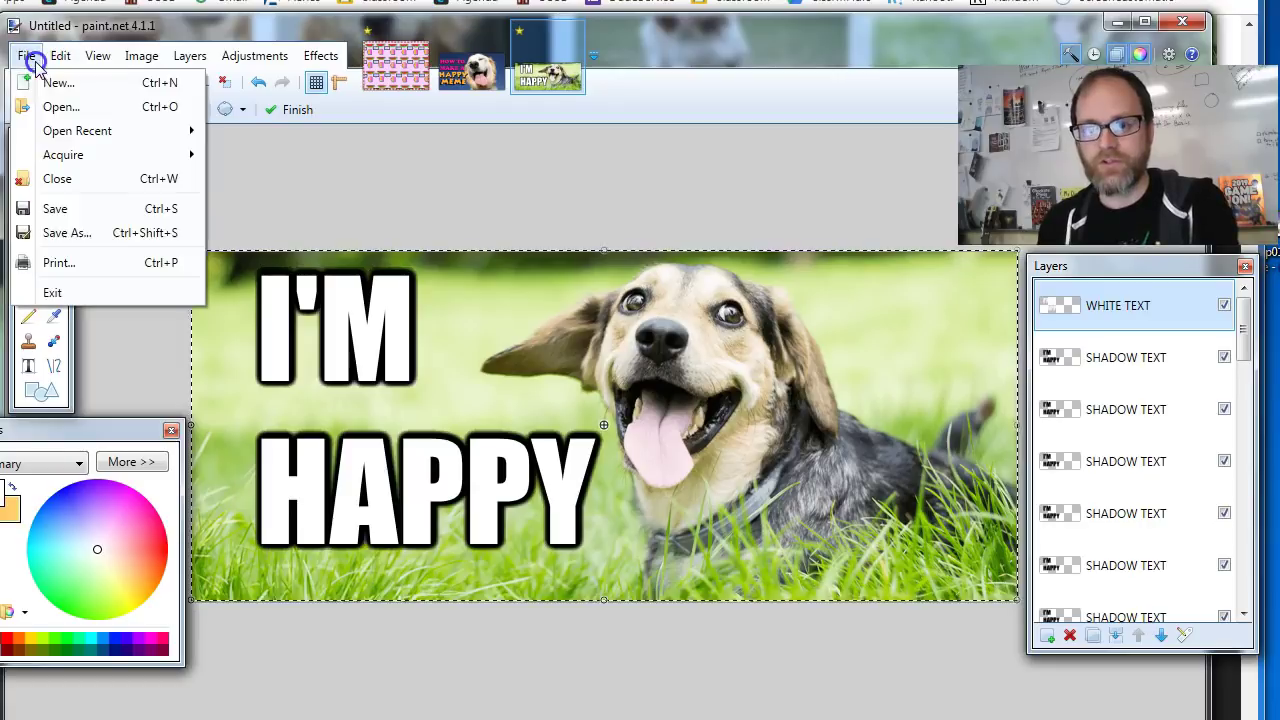
{"action": "left_click", "coordinate": [122, 236]}
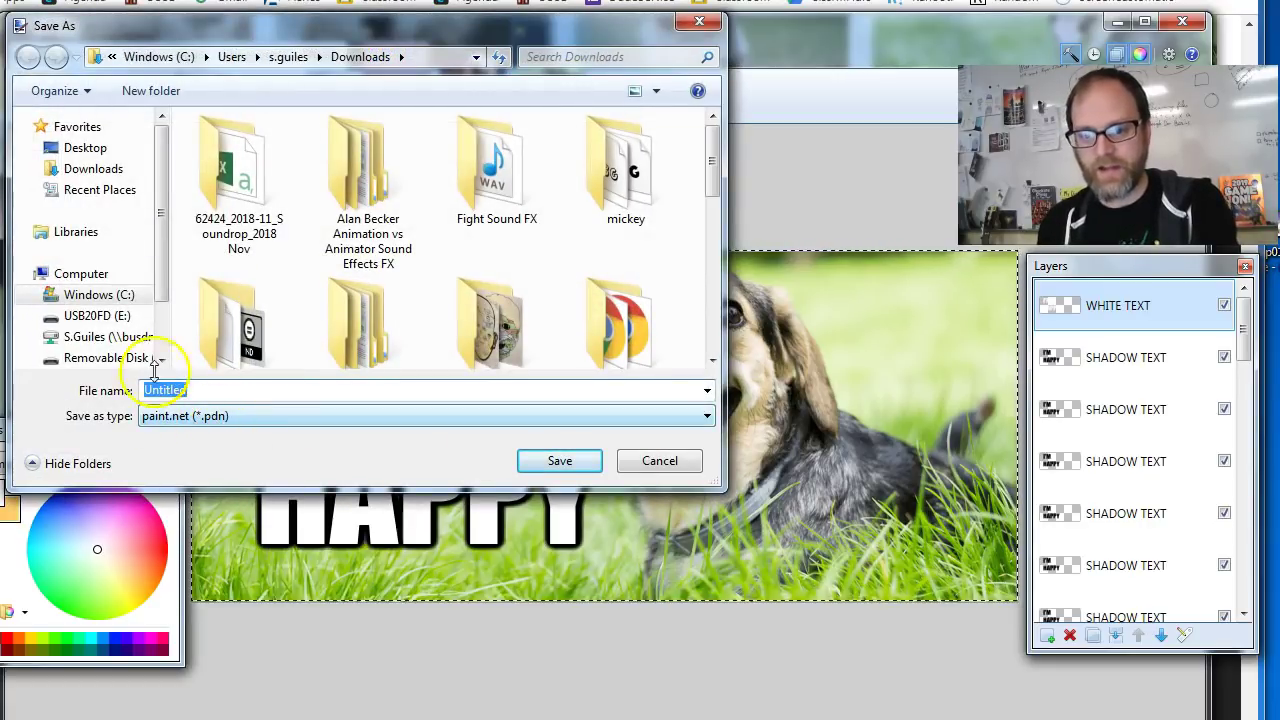
{"action": "left_click", "coordinate": [128, 336]}
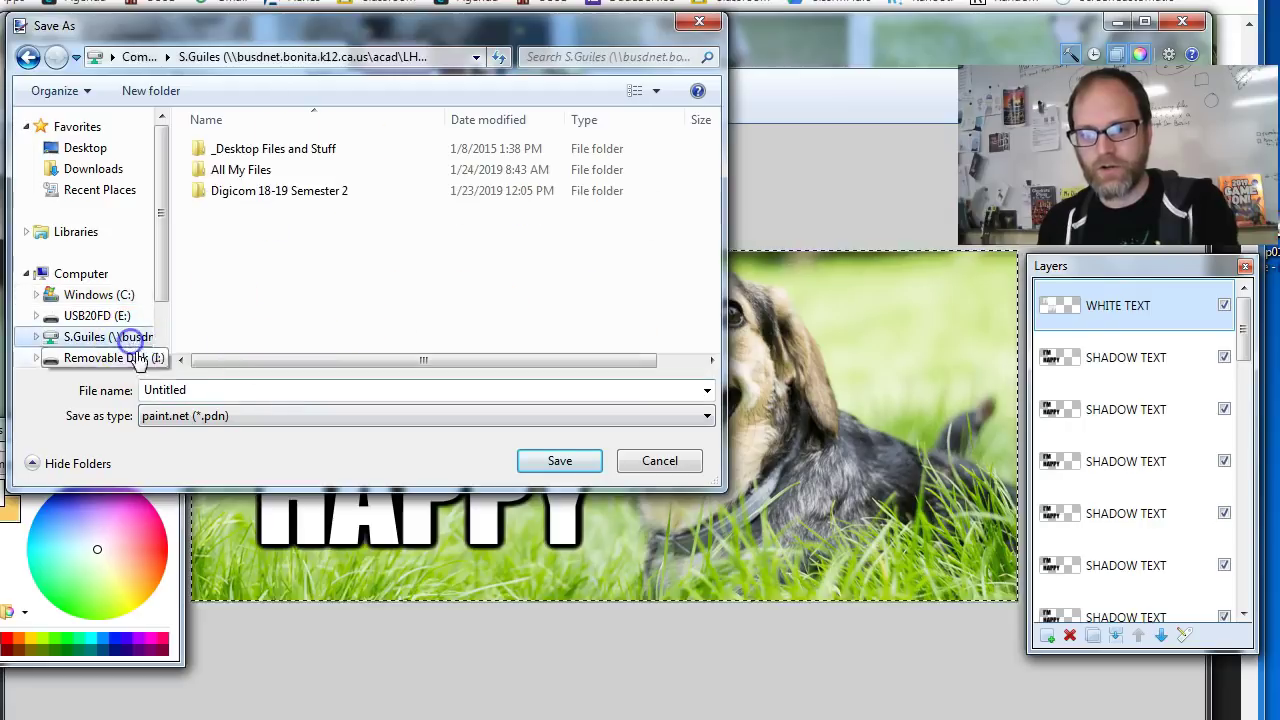
{"action": "double_click", "coordinate": [253, 192]}
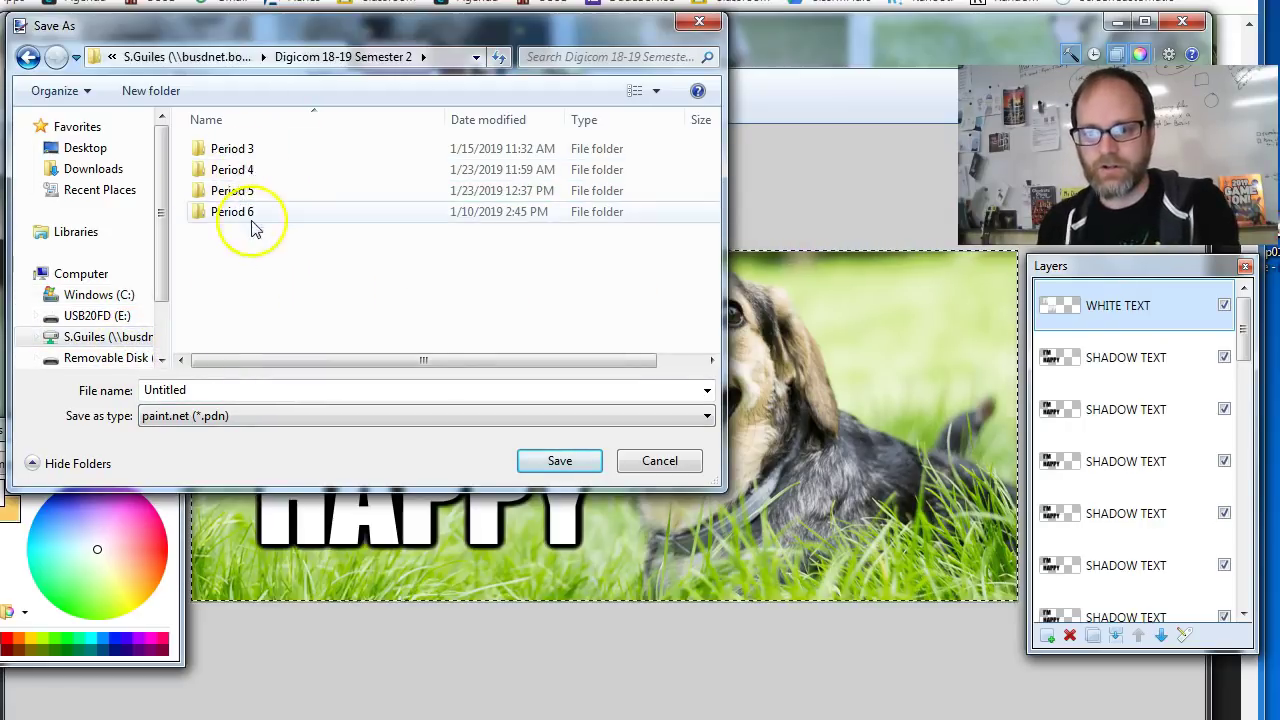
{"action": "double_click", "coordinate": [236, 150]}
{"action": "double_click", "coordinate": [238, 155]}
{"action": "left_click", "coordinate": [248, 172]}
{"action": "double_click", "coordinate": [248, 172]}
Step: Name the file with the prefix "3-", the student's last name and "-happy meme layers", and save it as paint.net (*.pdn)
{"action": "left_click", "coordinate": [216, 389]}
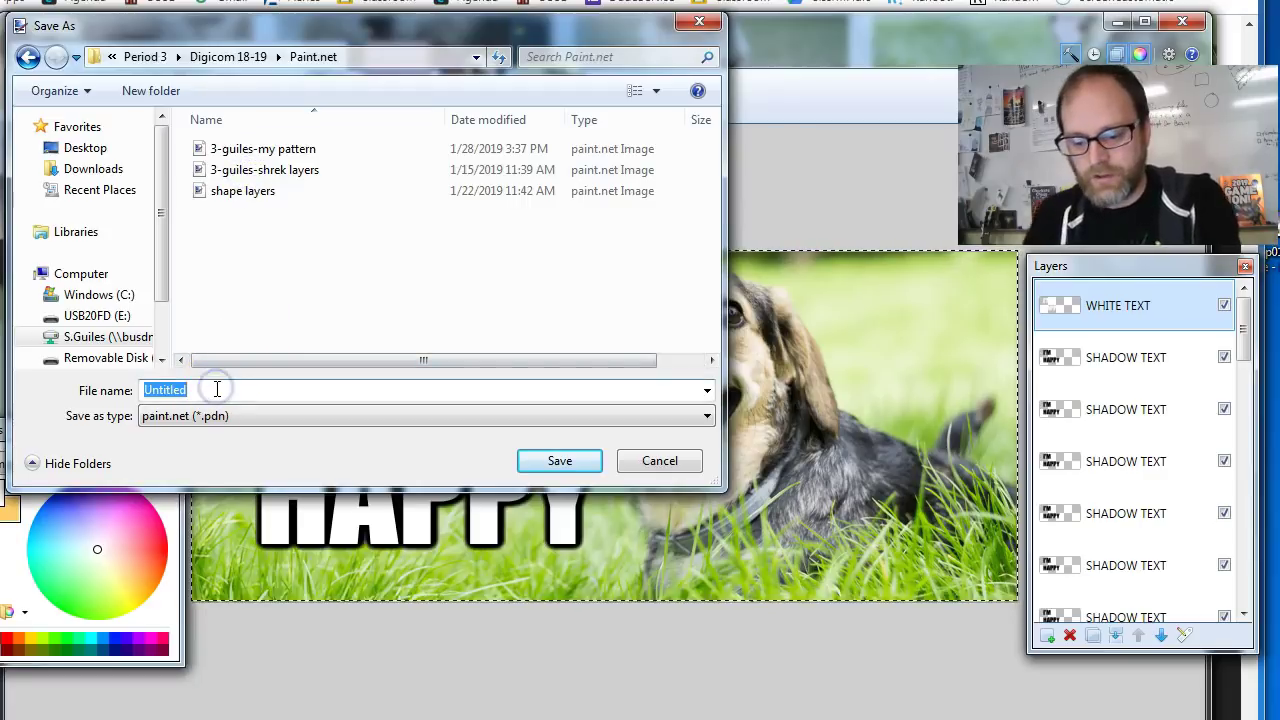
{"action": "type", "text": "3-"}
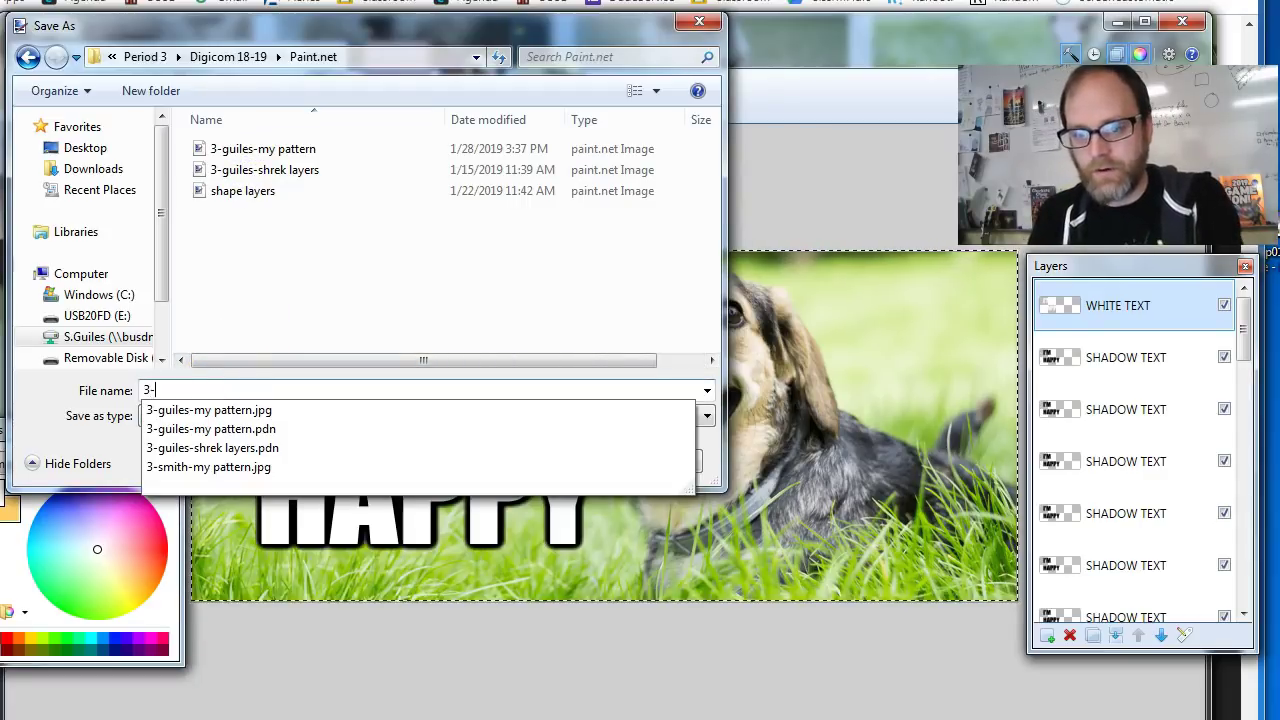
{"action": "type", "text": "GUILER"}
{"action": "key", "text": "BackSpace"}
{"action": "key", "text": "BackSpace"}
{"action": "key", "text": "BackSpace"}
{"action": "key", "text": "BackSpace"}
{"action": "type", "text": "guiles-"}
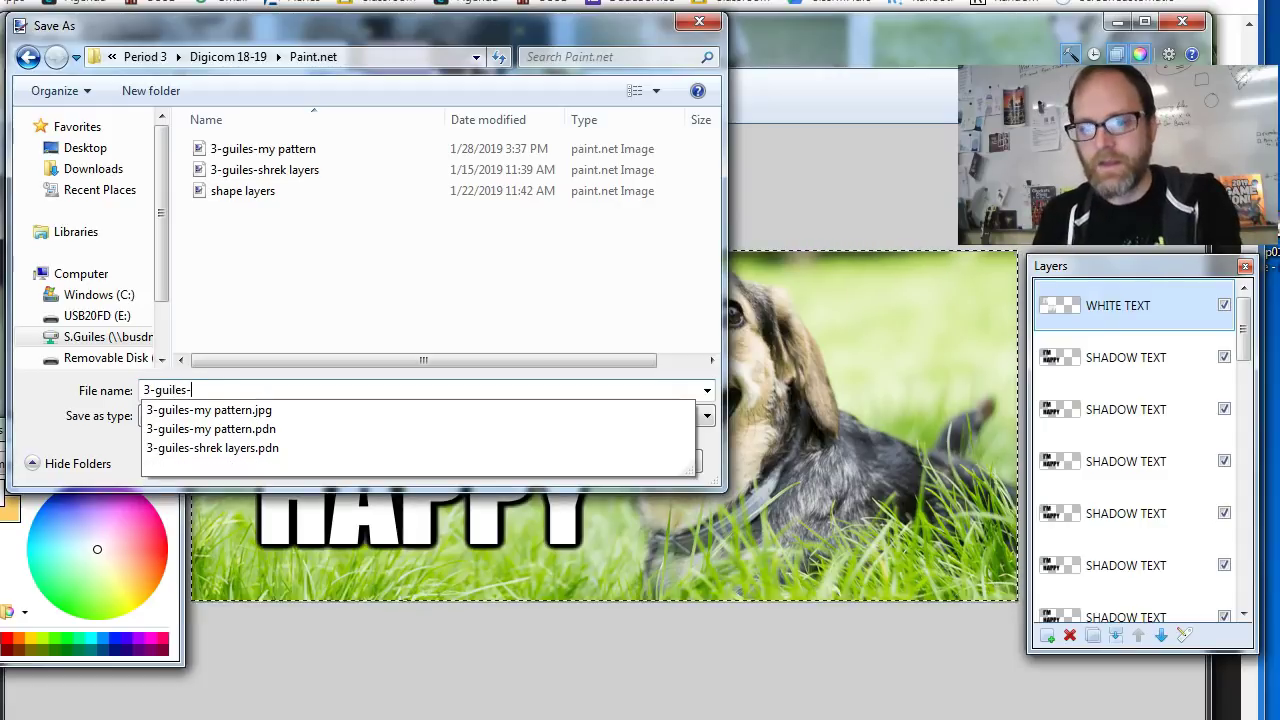
{"action": "type", "text": "happy meme layers"}
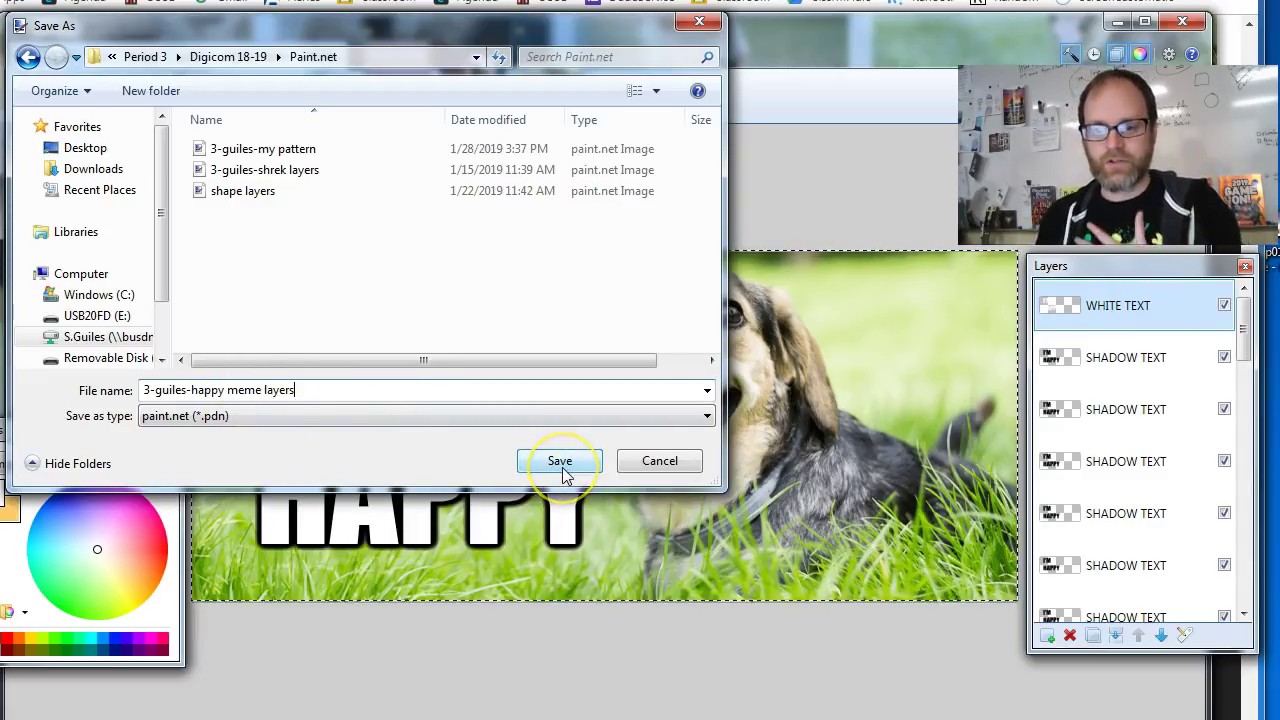
{"action": "left_click", "coordinate": [563, 472]}
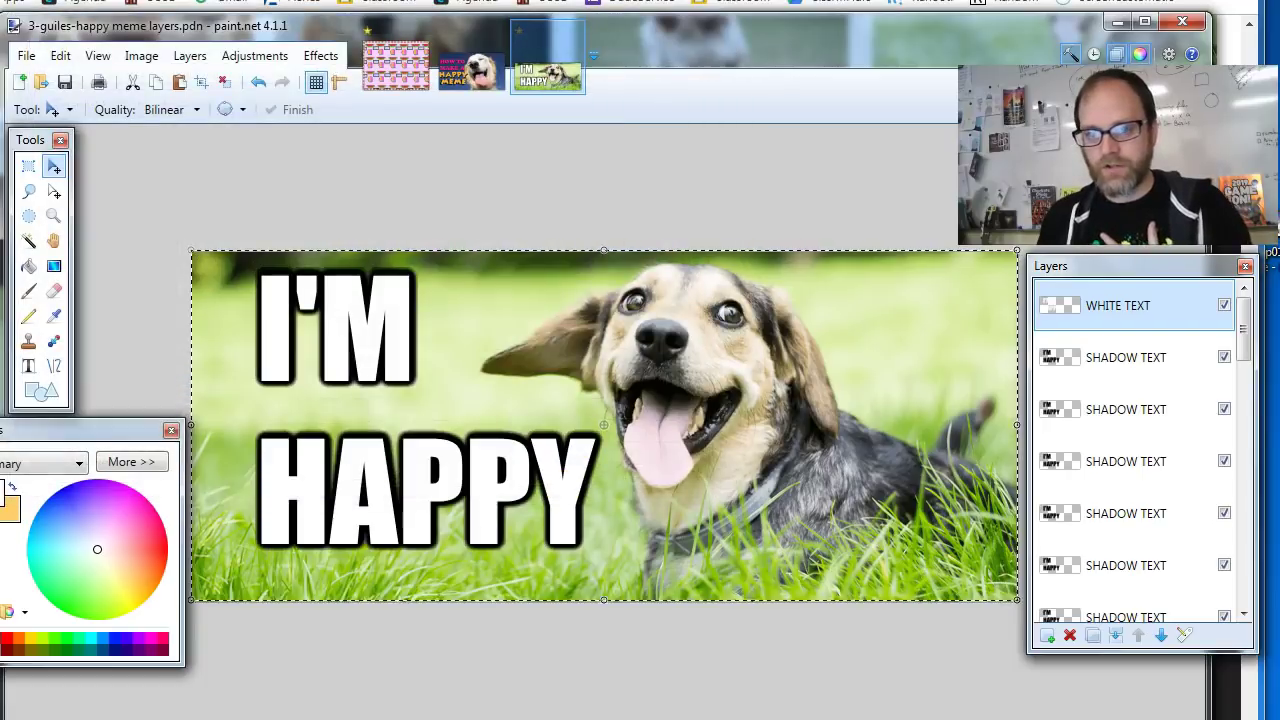
{"action": "double_click", "coordinate": [88, 29]}
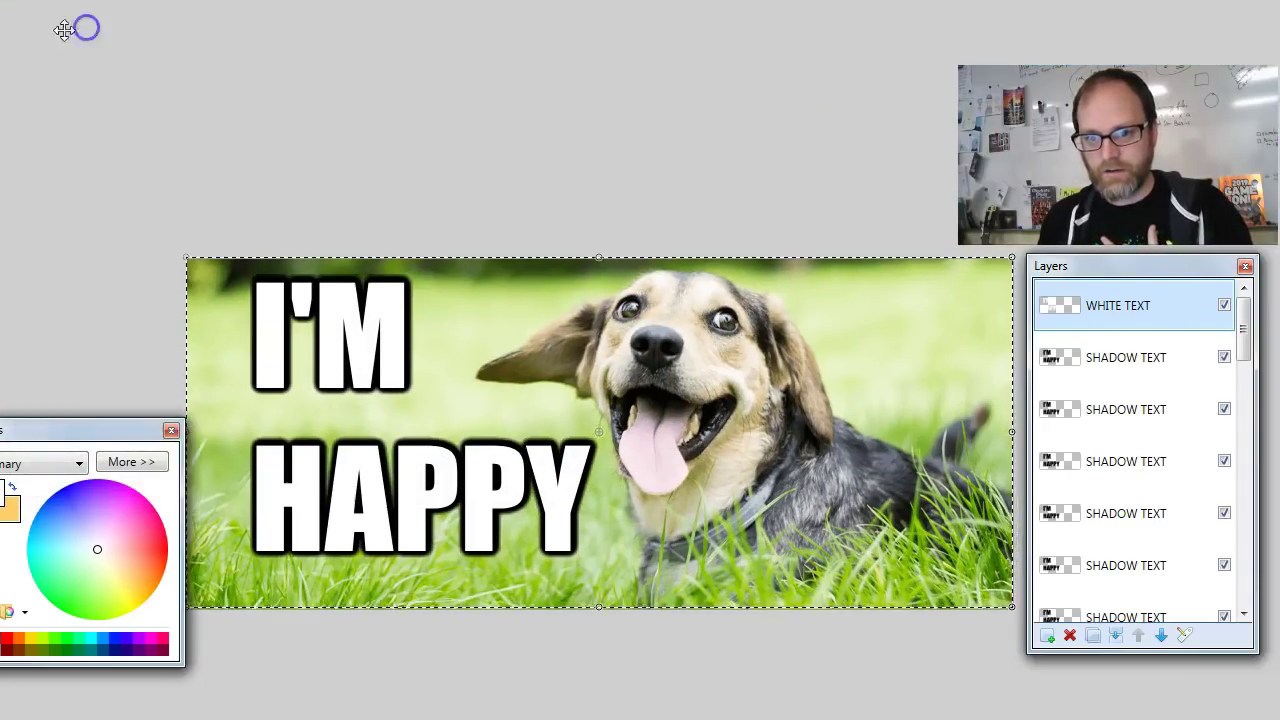
{"action": "key", "text": "super+Down"}
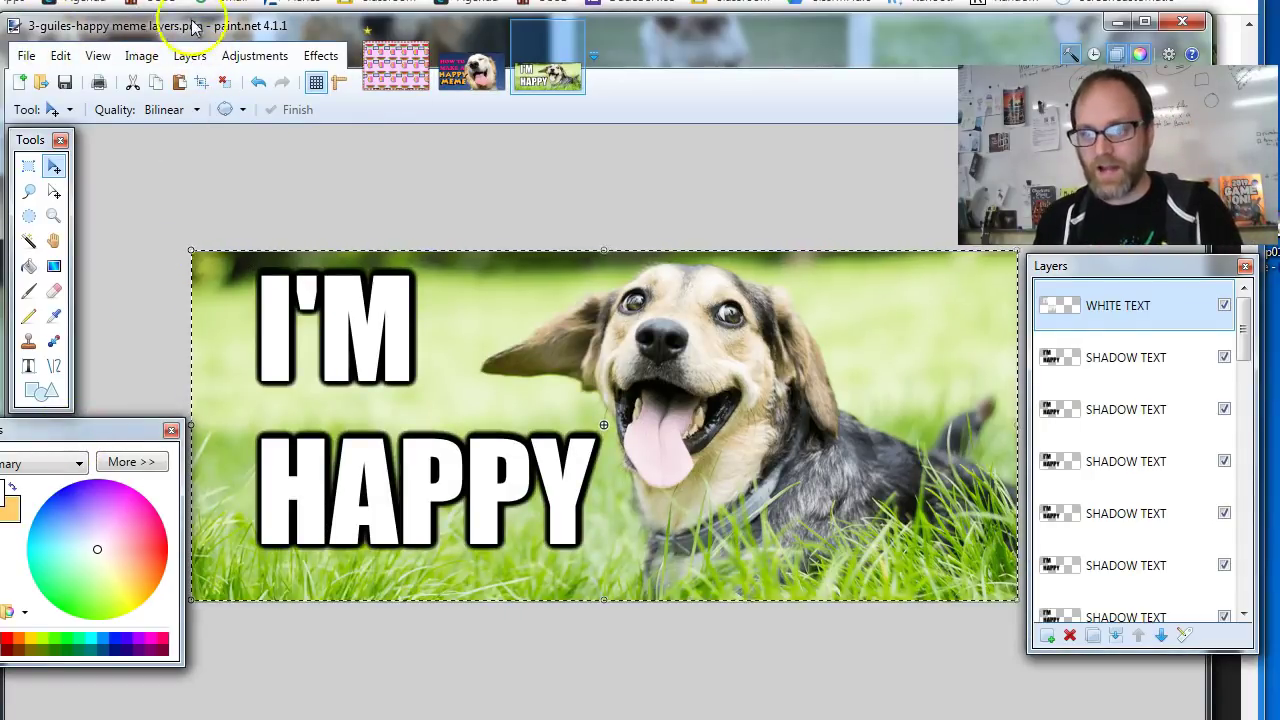
Step: Start saving a separate copy of the meme and set its file type to JPEG
{"action": "left_click", "coordinate": [25, 56]}
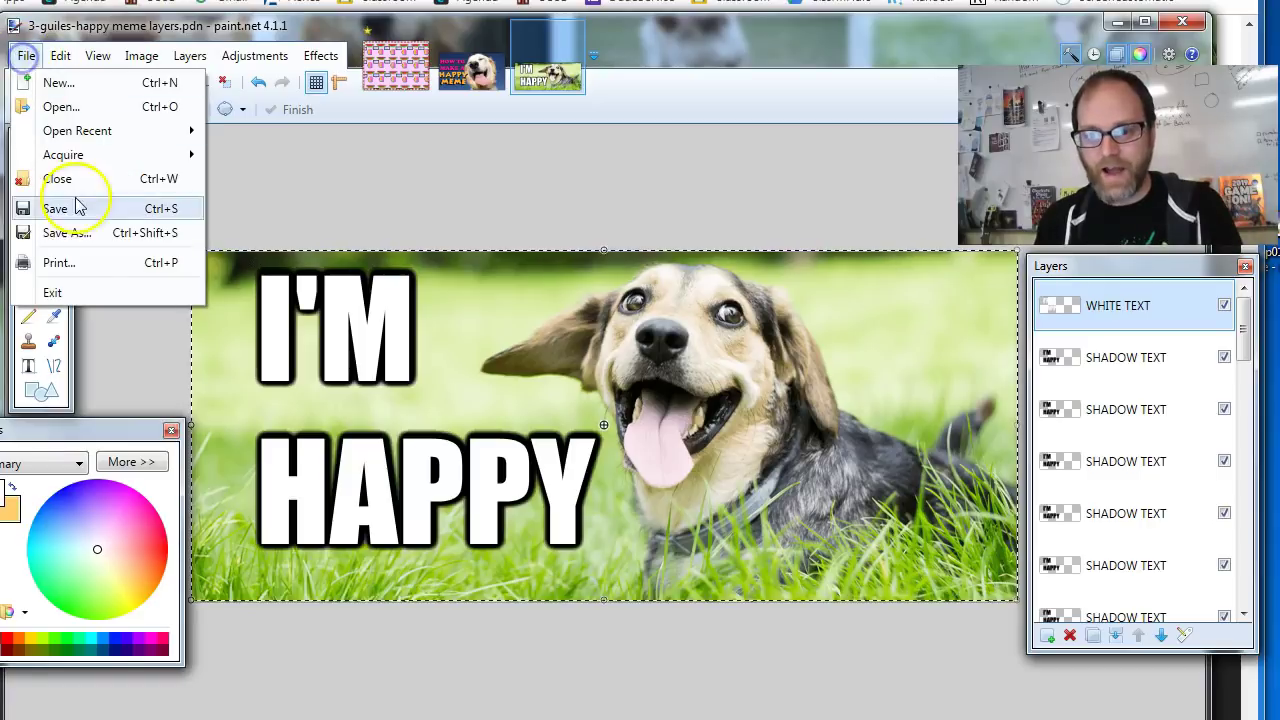
{"action": "left_click", "coordinate": [66, 232]}
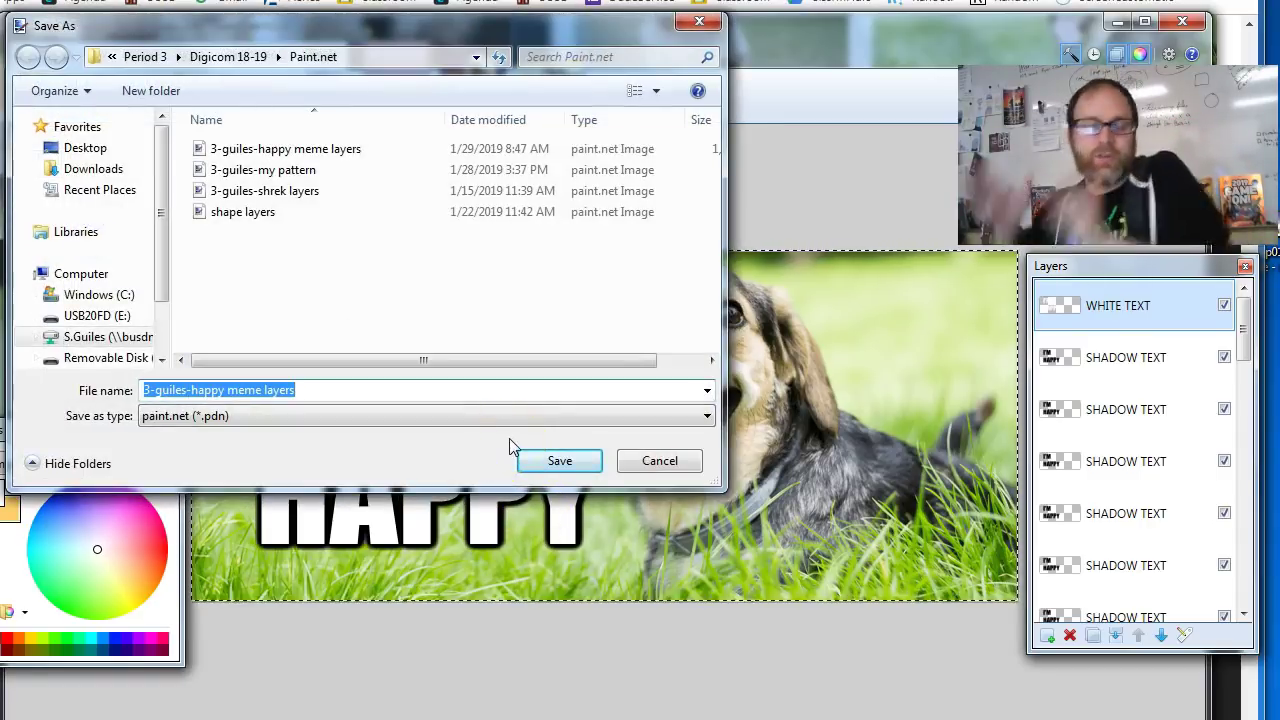
{"action": "left_click", "coordinate": [294, 416]}
{"action": "left_click", "coordinate": [284, 482]}
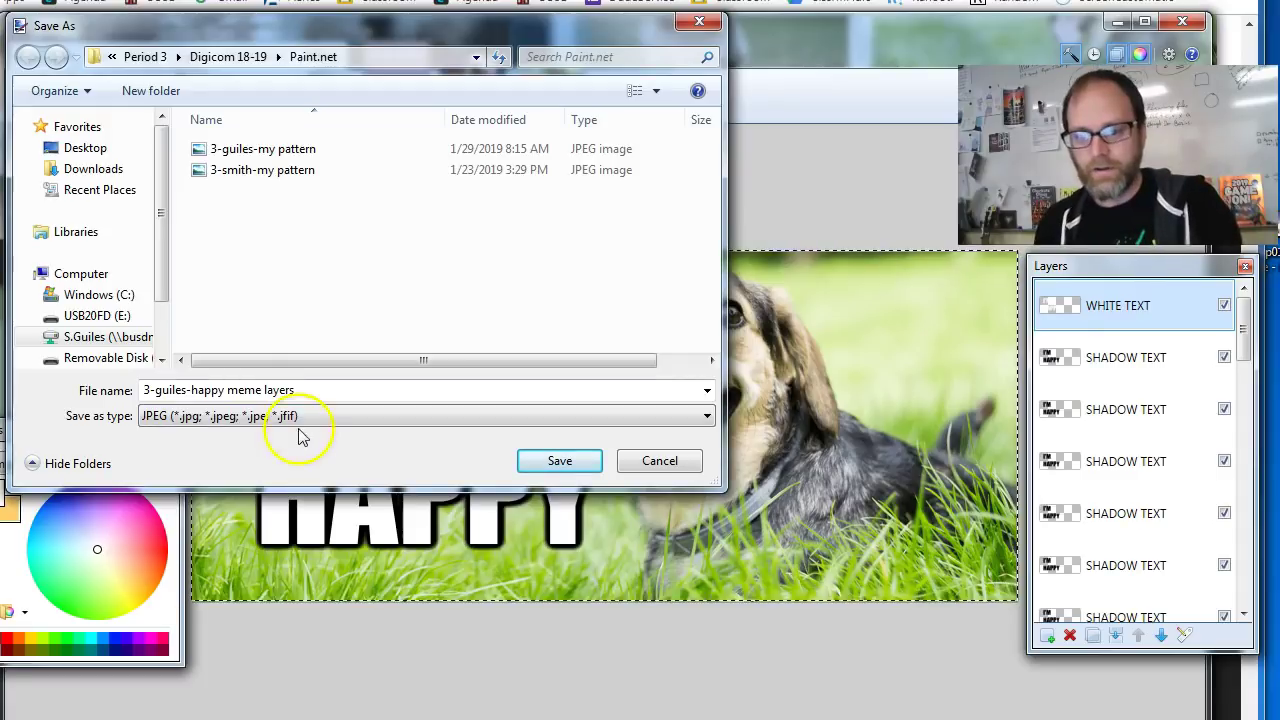
Step: Remove the word "layers" from the end of the JPEG's file name so it ends in "happy meme"
{"action": "left_click", "coordinate": [300, 391]}
{"action": "double_click", "coordinate": [285, 390]}
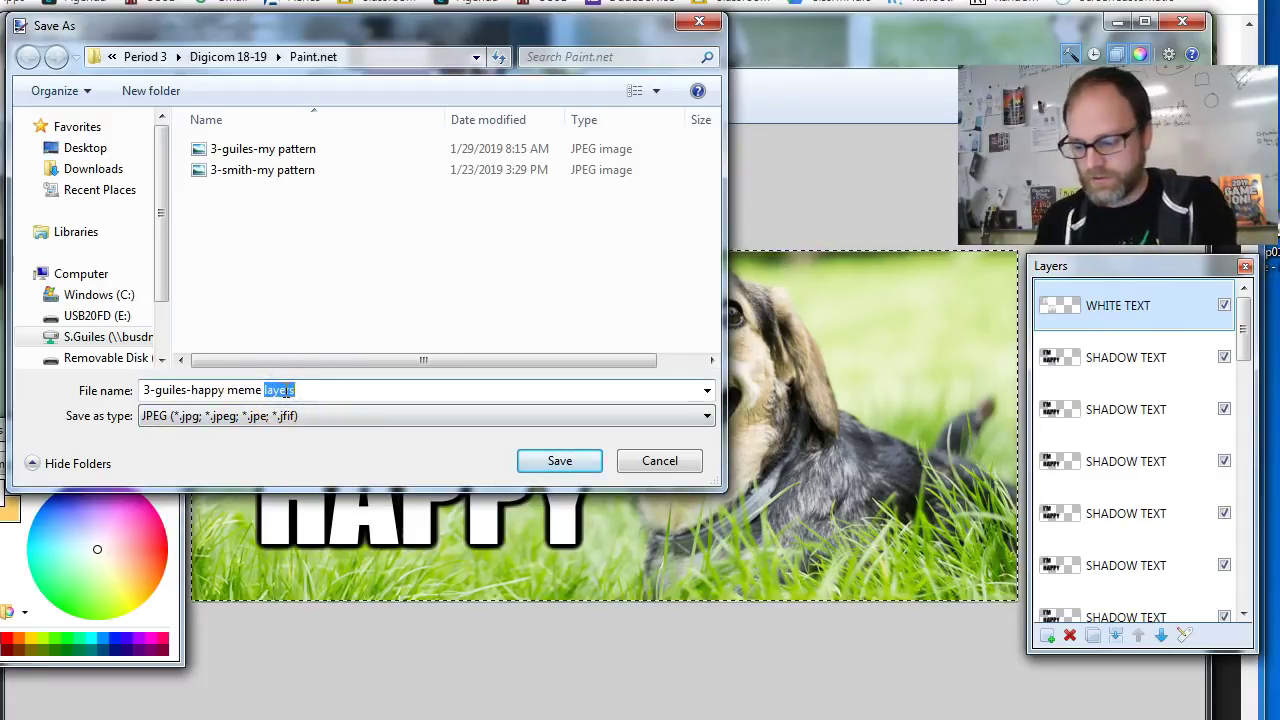
{"action": "key", "text": "BackSpace"}
{"action": "left_click", "coordinate": [114, 460]}
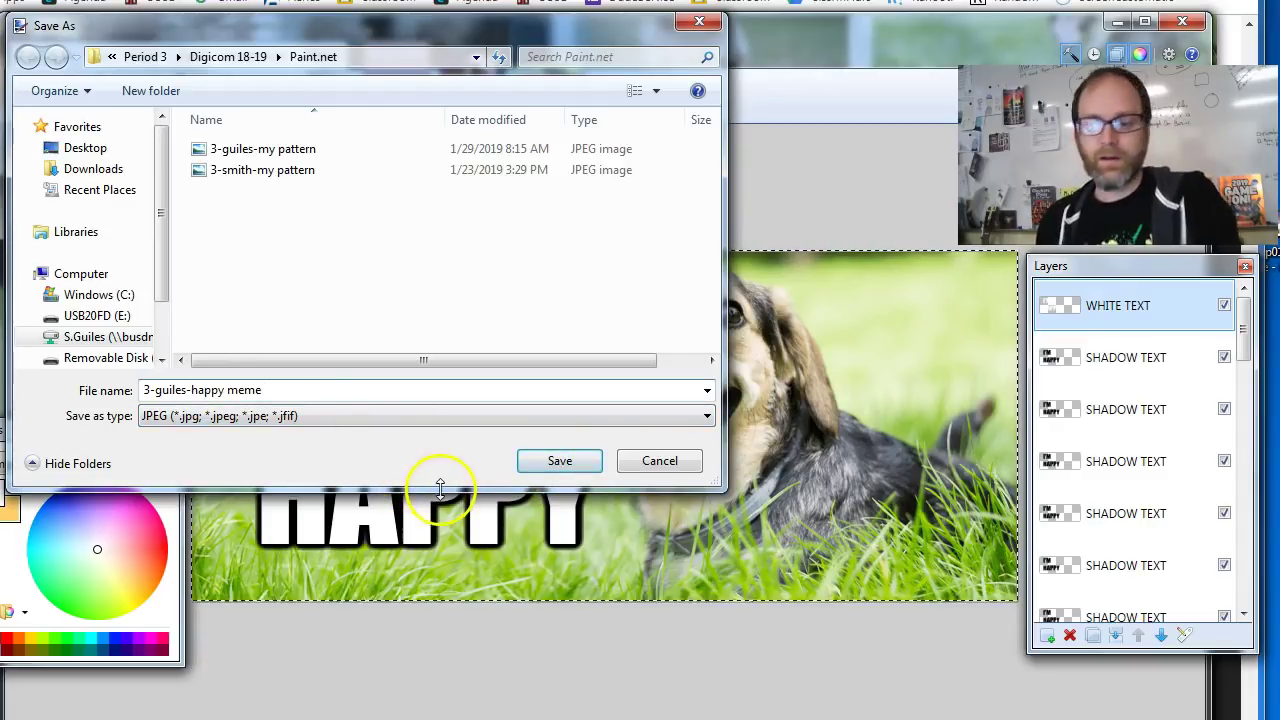
Step: Save the JPEG at quality 100 and flatten the image's layers
{"action": "left_click", "coordinate": [570, 466]}
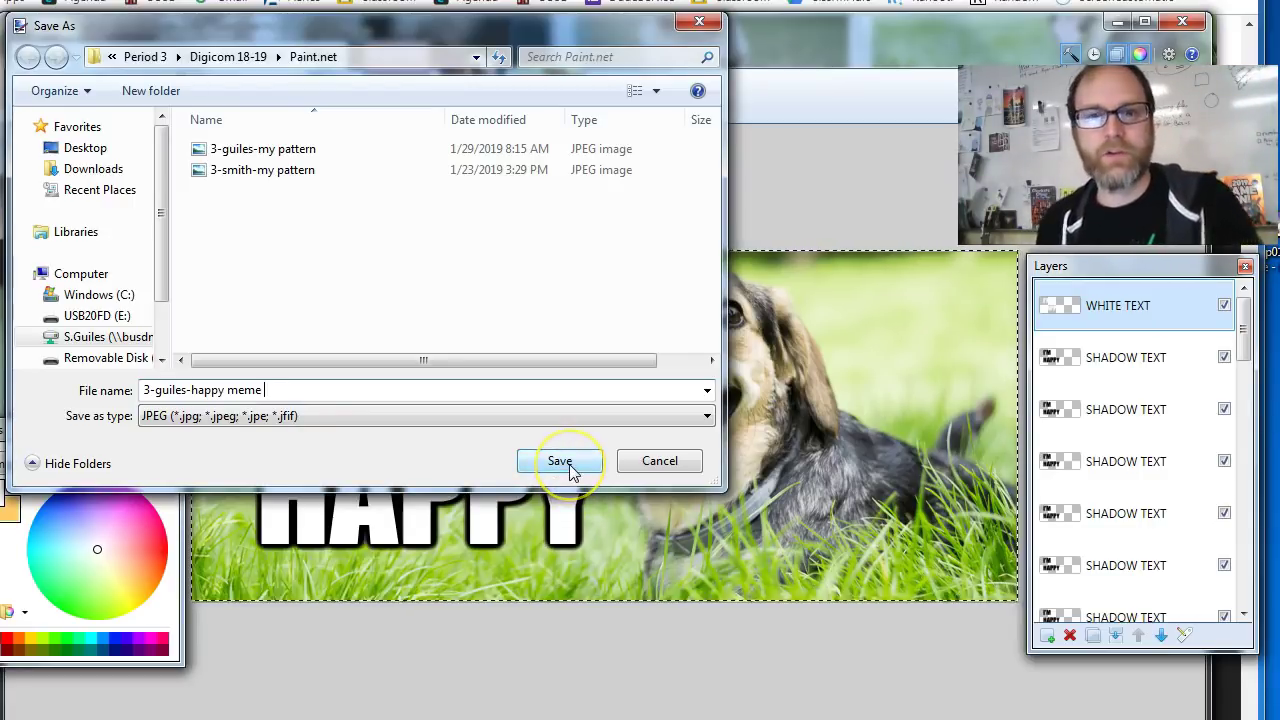
{"action": "left_click", "coordinate": [566, 462]}
{"action": "left_click", "coordinate": [777, 555]}
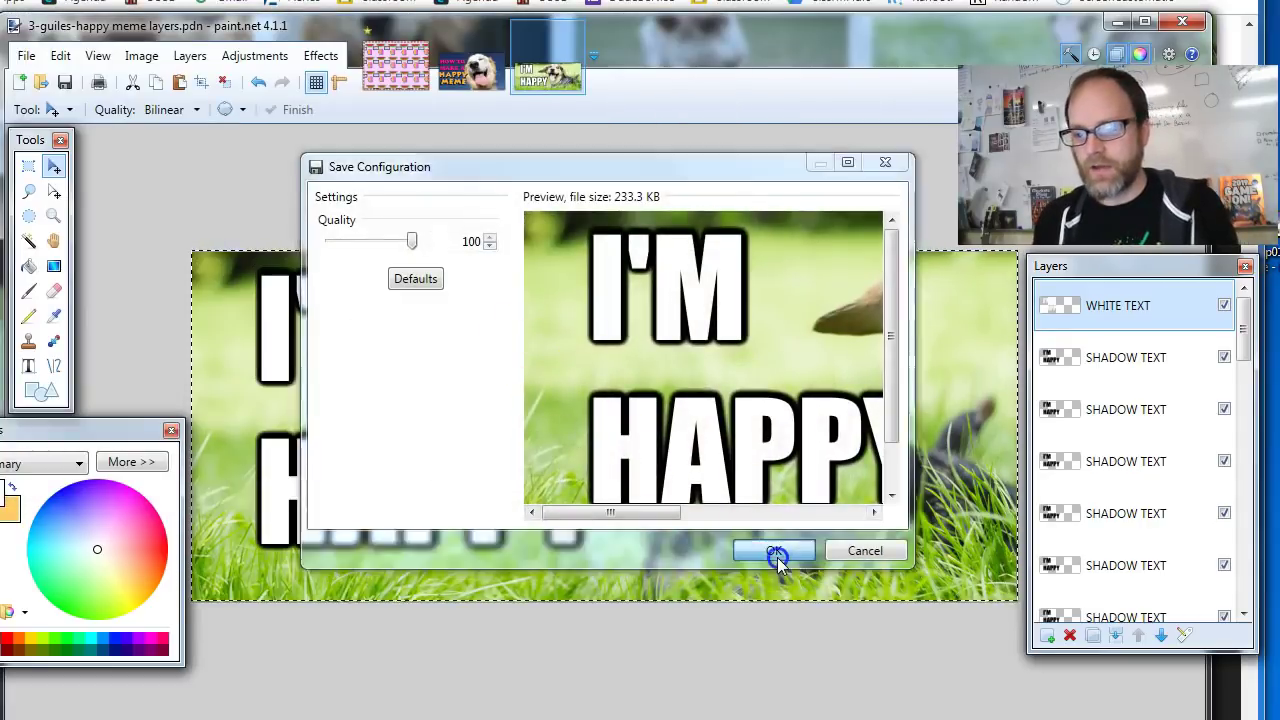
{"action": "left_click", "coordinate": [471, 430]}
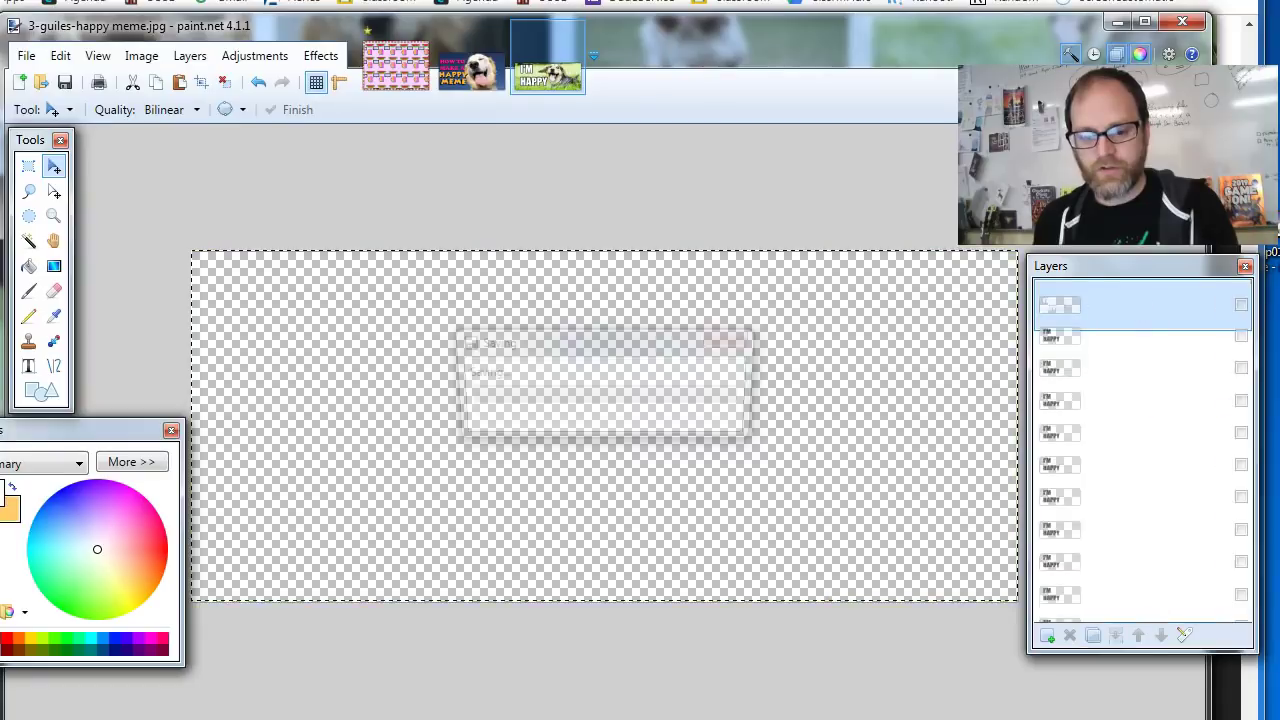
Step: Switch to Windows Explorer and open Digicom 18-19 Semester 2 > Period 3 > Digicom 18-19 > Paint.net on the network drive
{"action": "key", "text": "alt+Tab"}
{"action": "left_click_drag", "start_coordinate": [295, 90], "coordinate": [306, 49]}
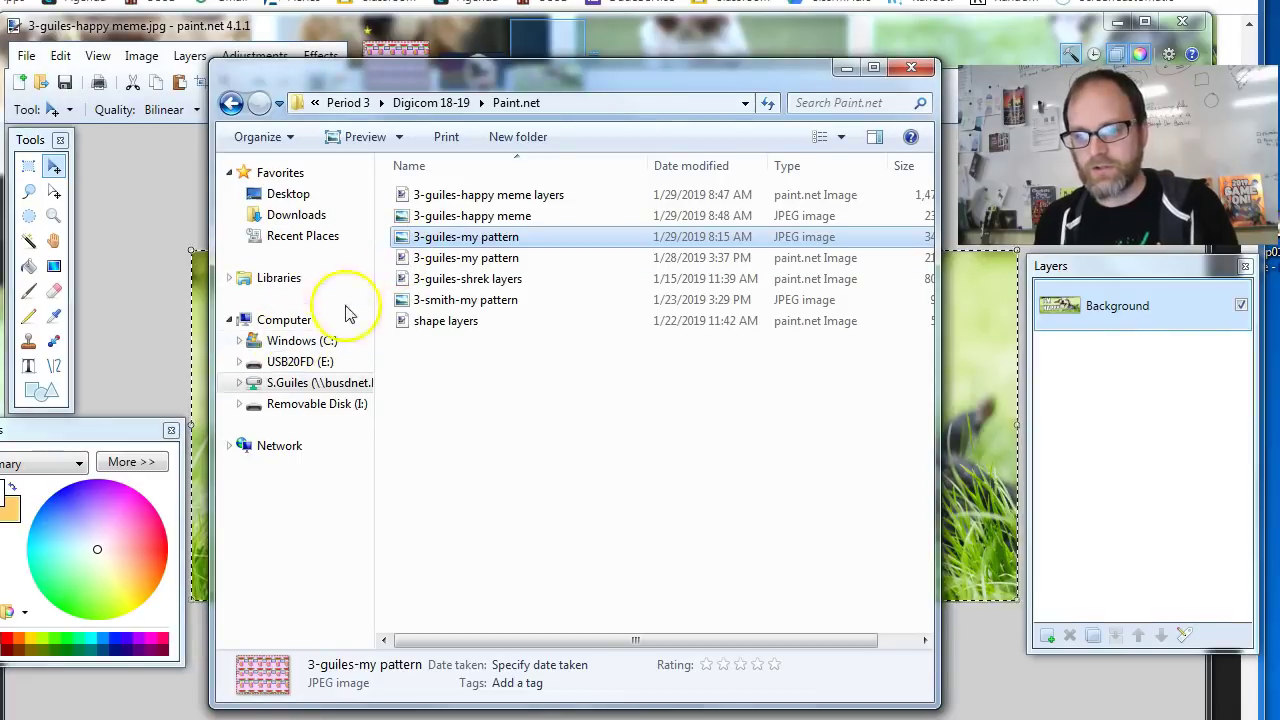
{"action": "left_click", "coordinate": [335, 384]}
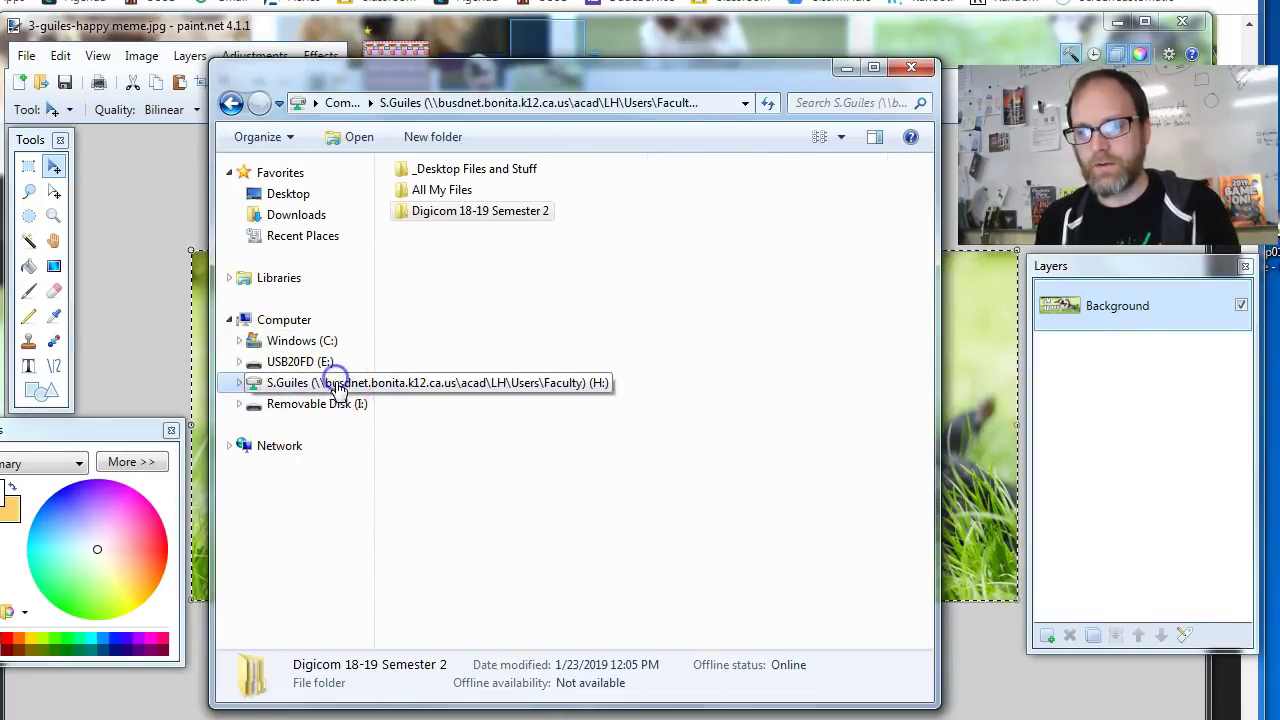
{"action": "double_click", "coordinate": [471, 211]}
{"action": "double_click", "coordinate": [449, 194]}
{"action": "double_click", "coordinate": [502, 197]}
{"action": "double_click", "coordinate": [456, 215]}
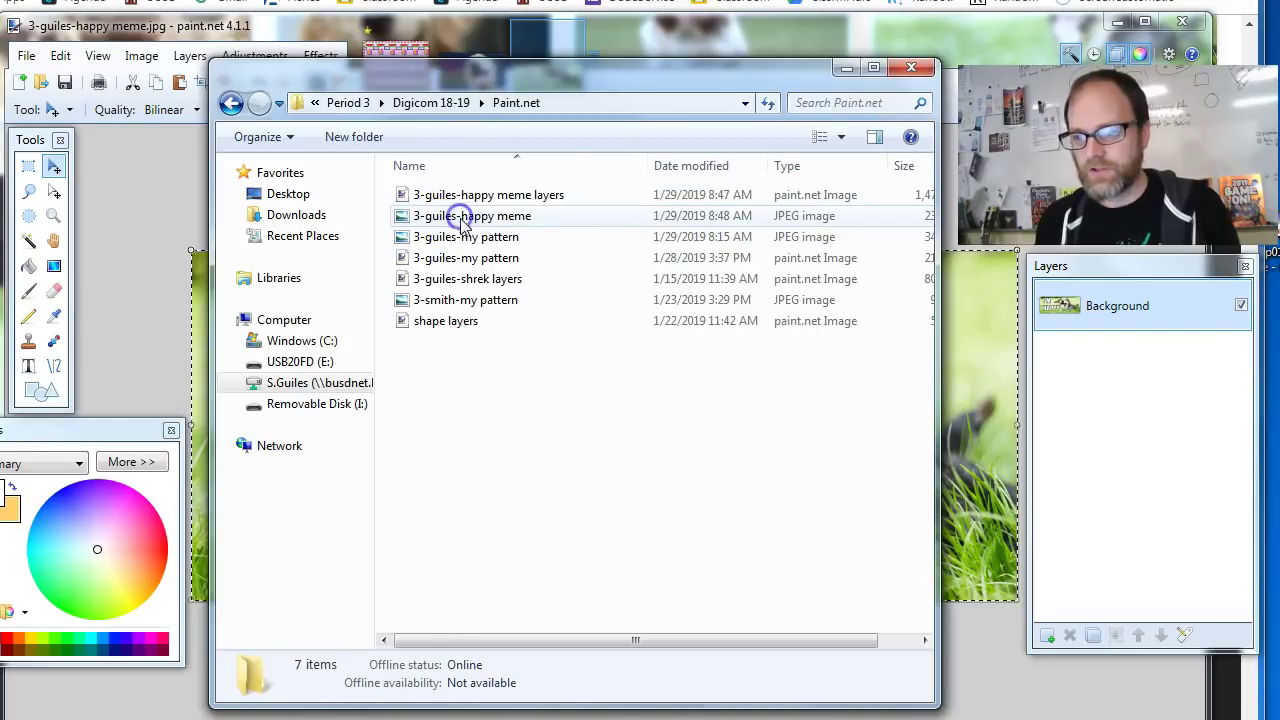